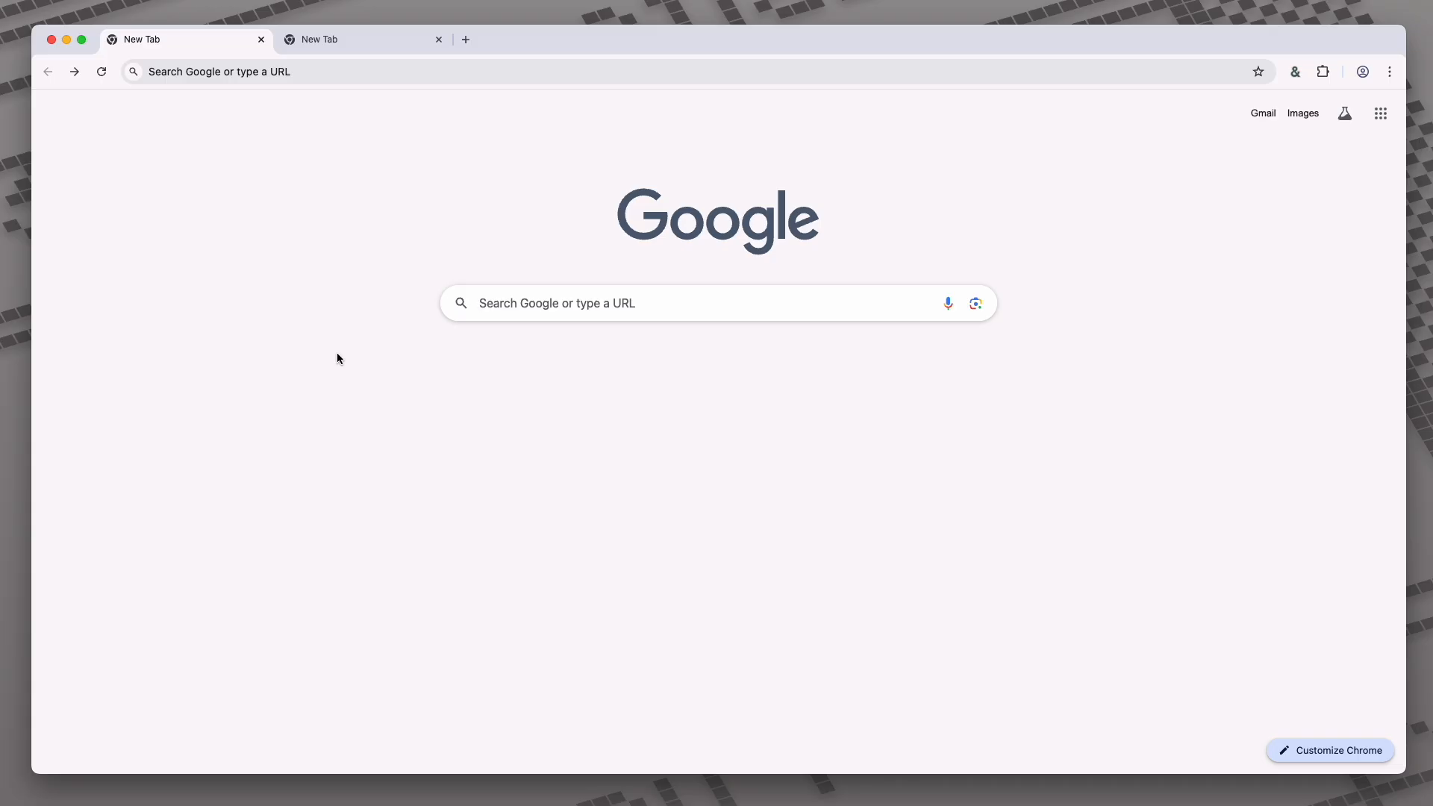
- Go to ctid.io/flow, open the Builder docs page and scroll to Getting Started
{"action": "left_click", "coordinate": [182, 72]}
{"action": "type", "text": "ct"}
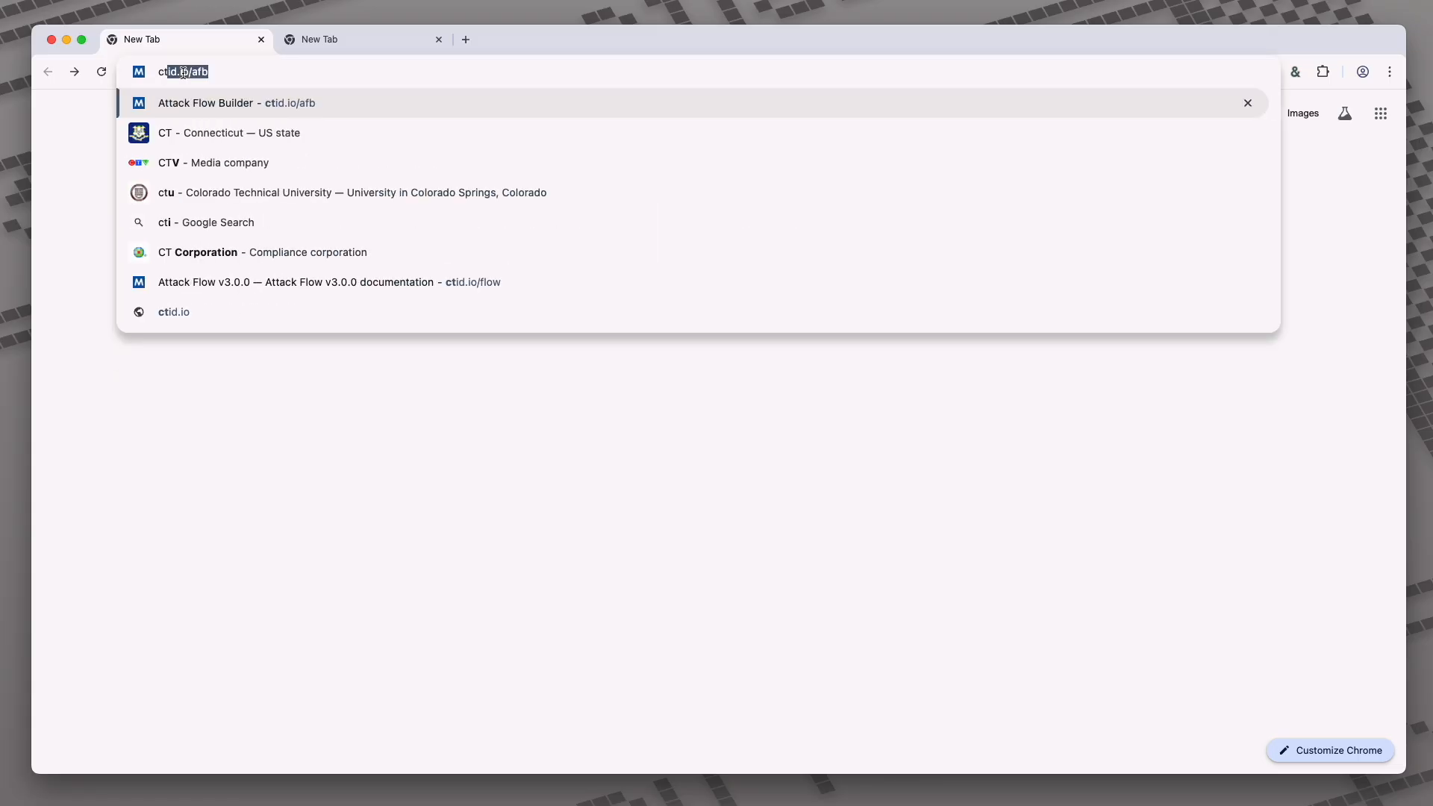
{"action": "type", "text": "id.io/flow"}
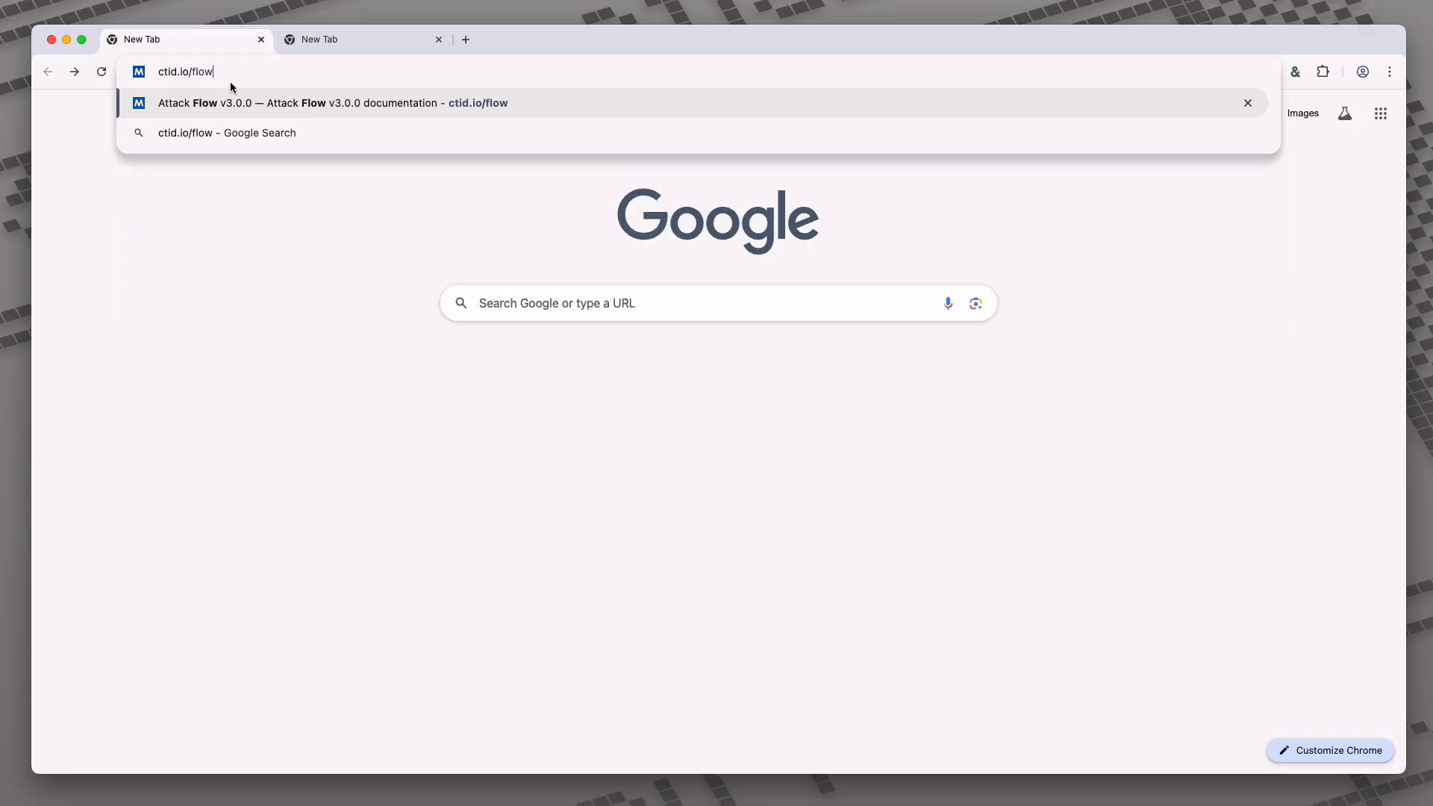
{"action": "key", "text": "Return"}
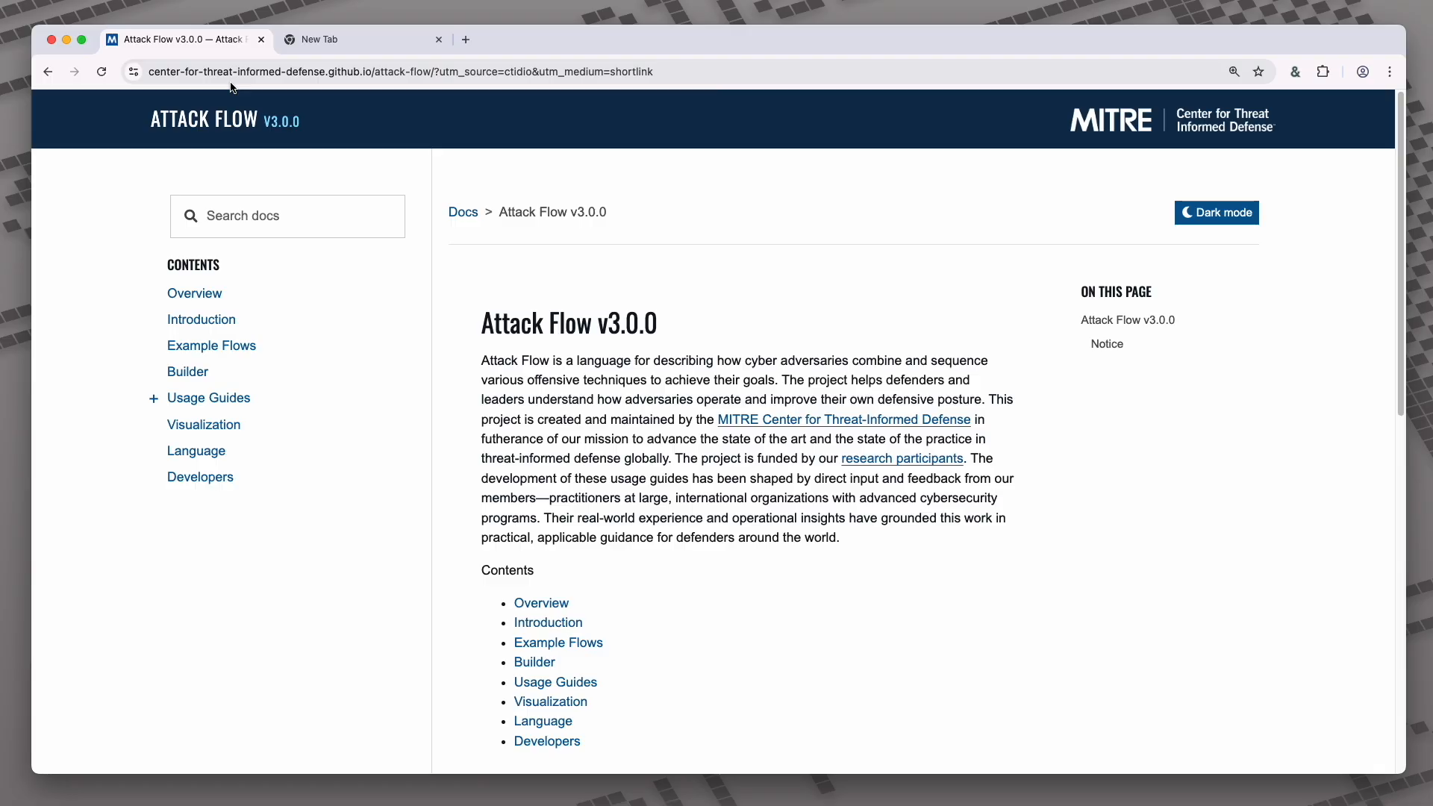
{"action": "left_click", "coordinate": [187, 374]}
{"action": "scroll", "coordinate": [818, 357], "scroll_direction": "down", "scroll_amount": 5}
{"action": "scroll", "coordinate": [813, 351], "scroll_direction": "down", "scroll_amount": 10}
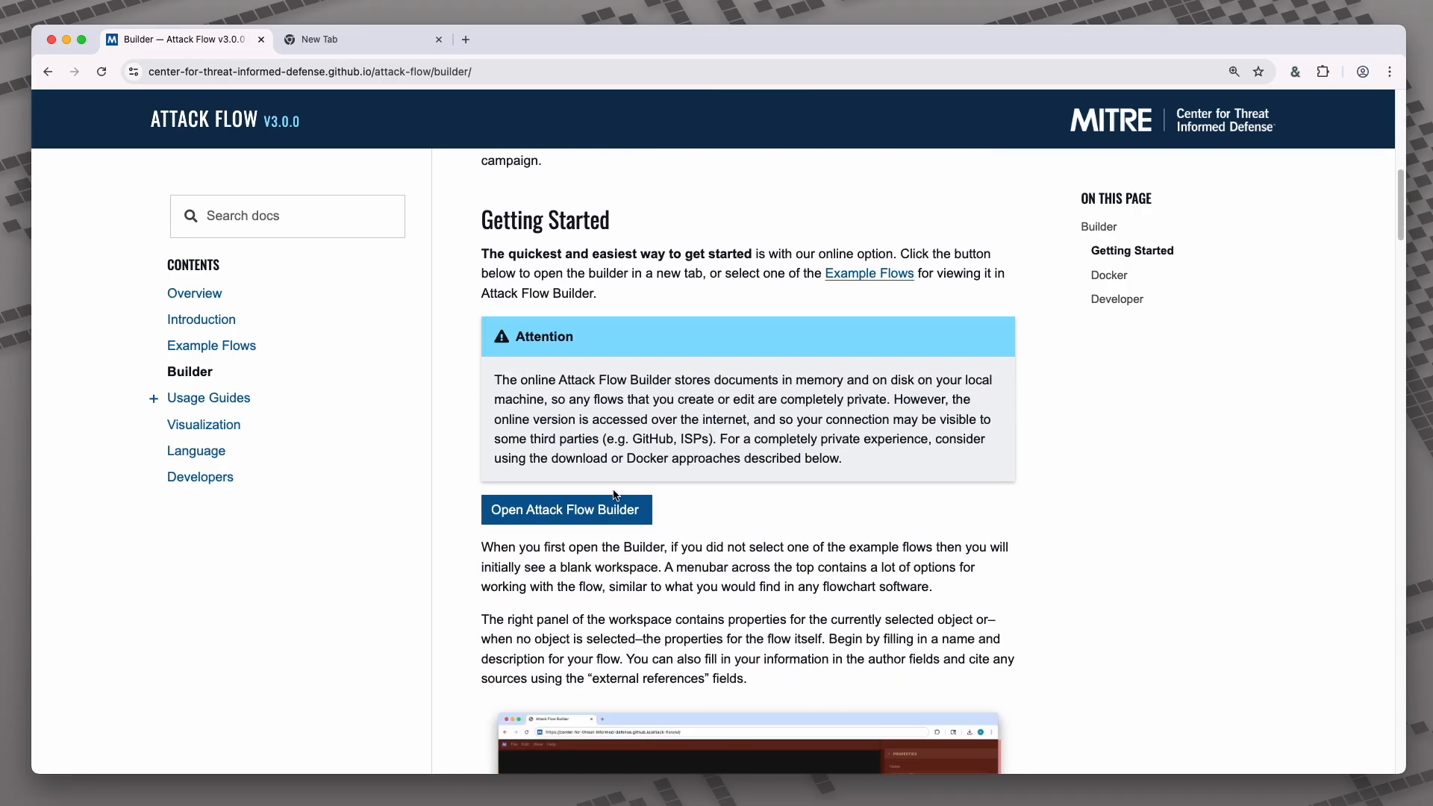
- Launch the online Attack Flow Builder, and also load ctid.io/afb in the empty new tab
{"action": "left_click", "coordinate": [538, 510]}
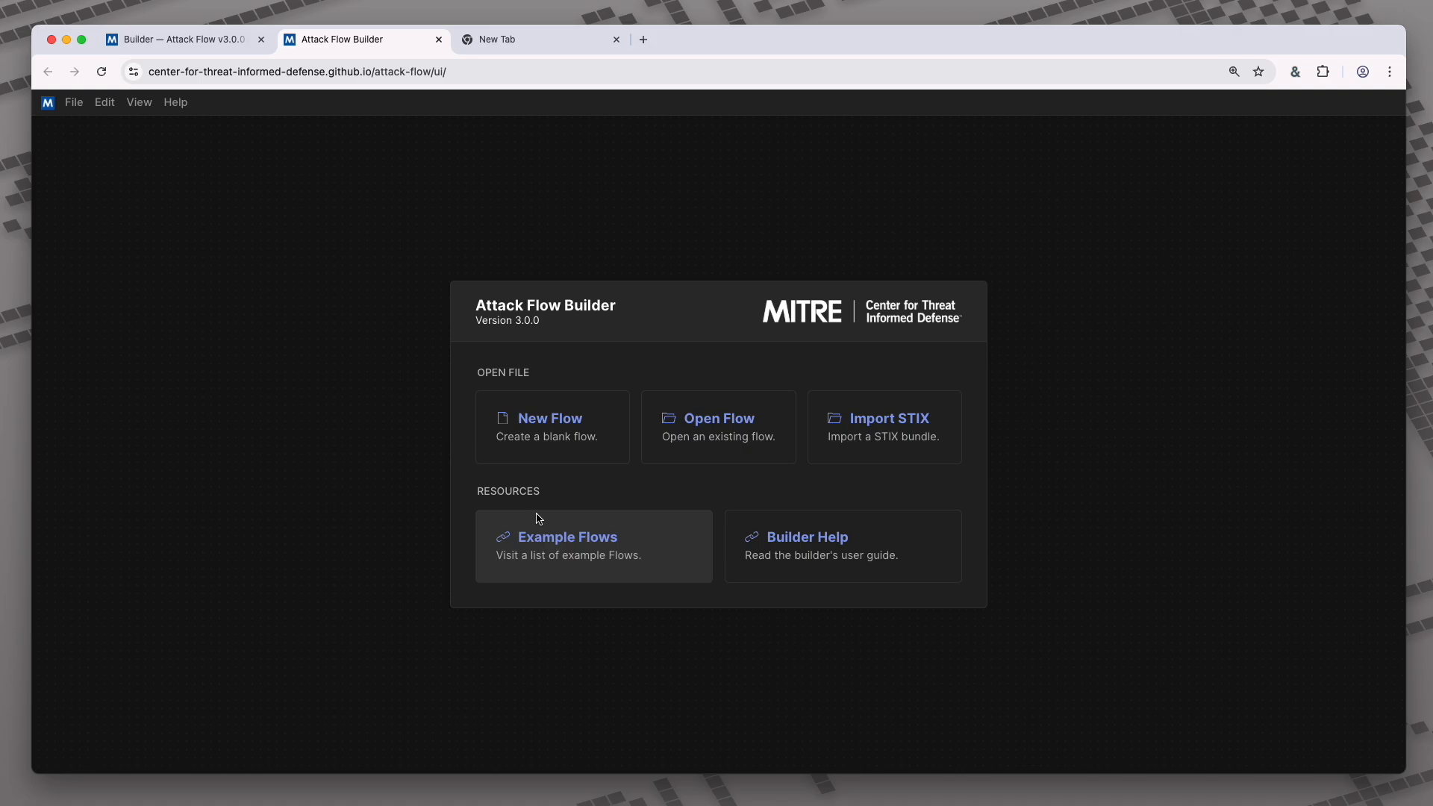
{"action": "left_click", "coordinate": [526, 43]}
{"action": "left_click", "coordinate": [489, 70]}
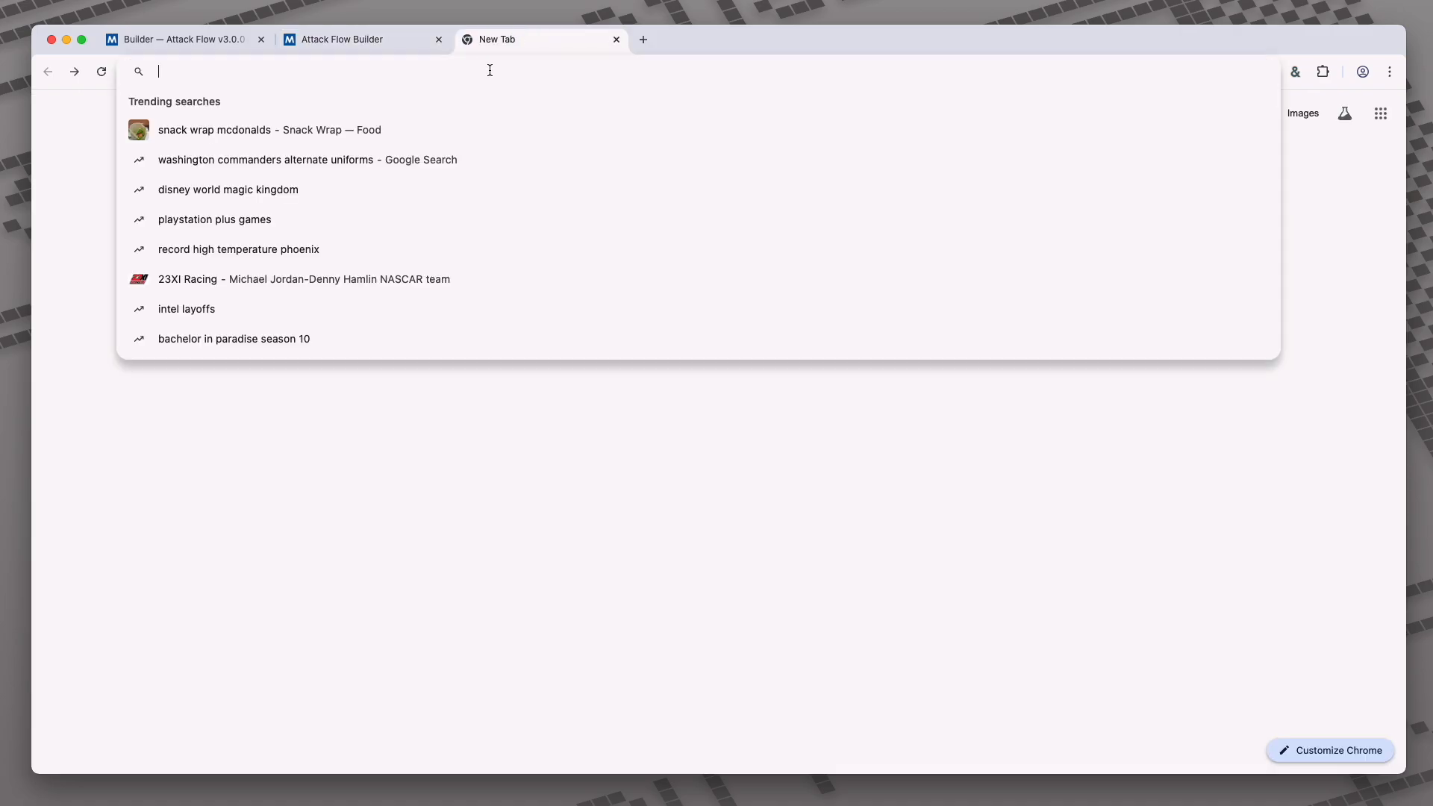
{"action": "type", "text": "ctid.io/afb"}
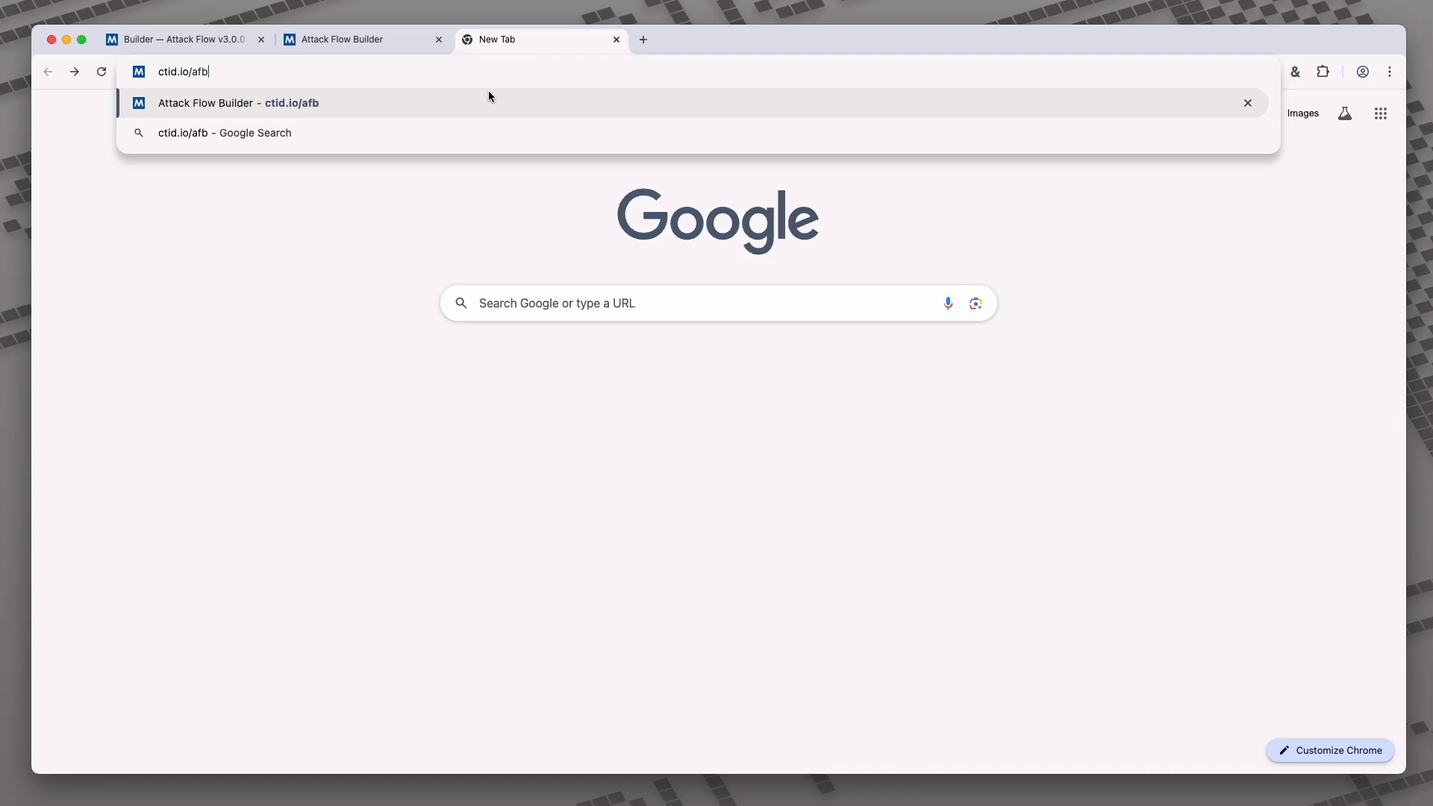
{"action": "key", "text": "Return"}
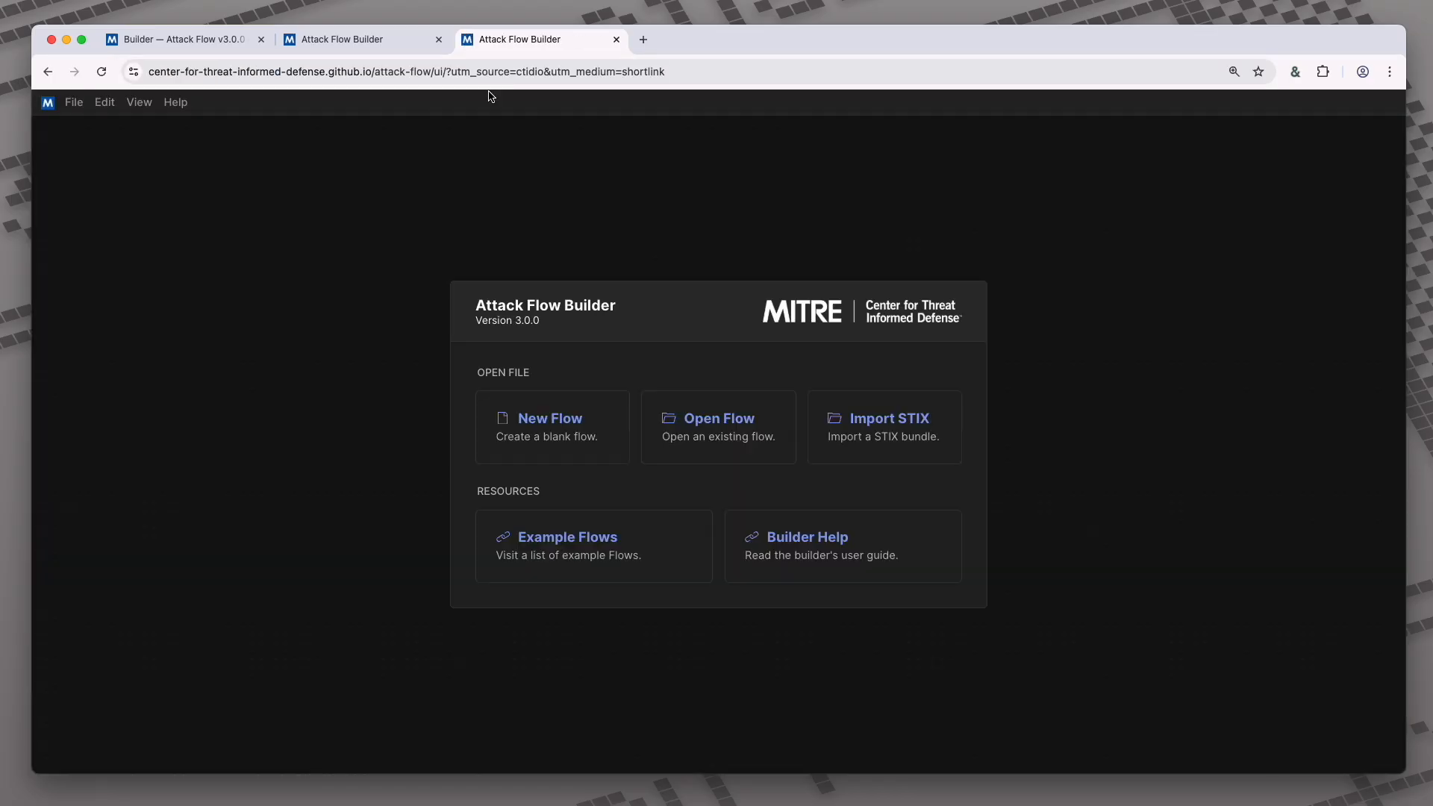
- From the docs' Example Flows list, open the Black Basta Ransomware flow in the builder
{"action": "left_click", "coordinate": [225, 43]}
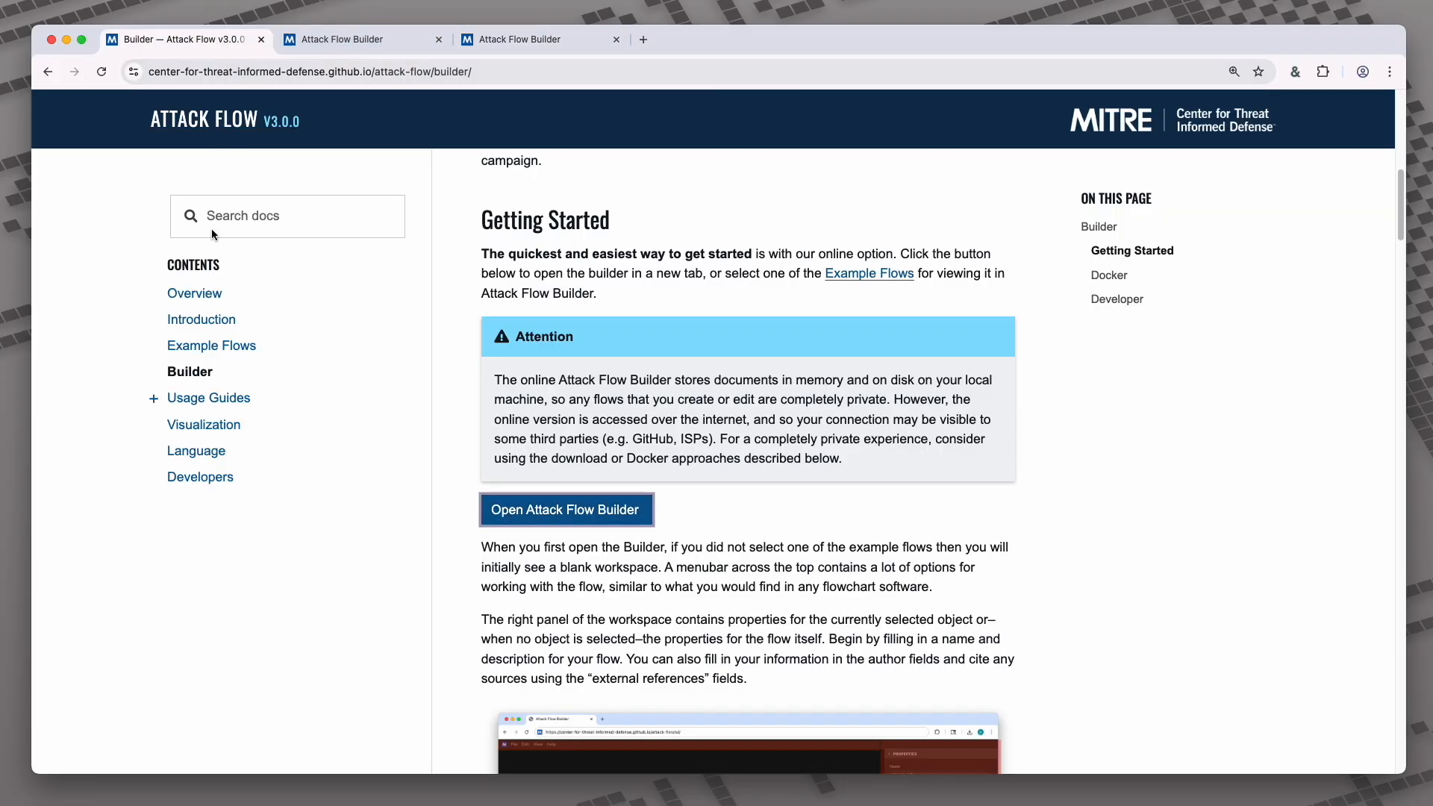
{"action": "left_click", "coordinate": [223, 347]}
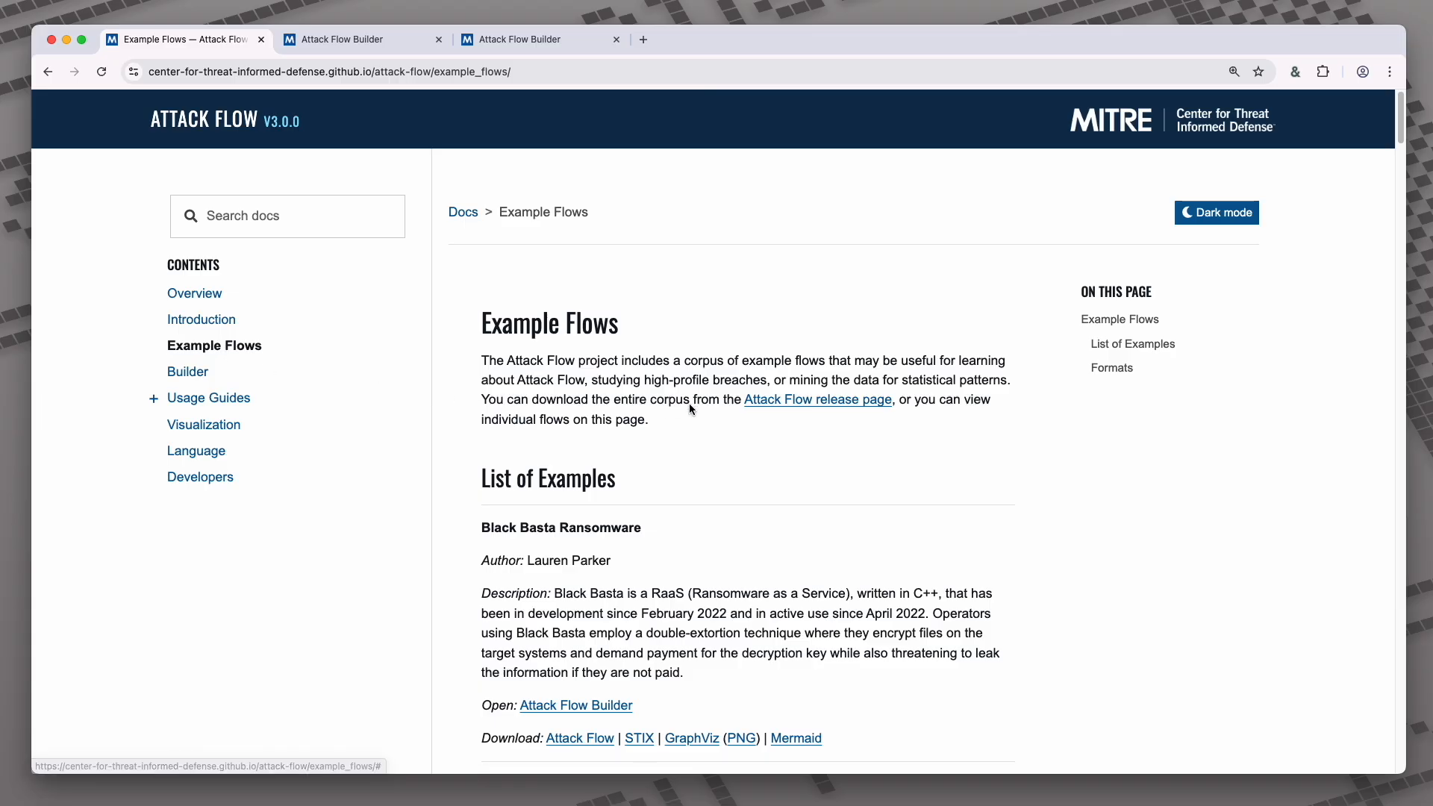
{"action": "scroll", "coordinate": [732, 404], "scroll_direction": "down", "scroll_amount": 3}
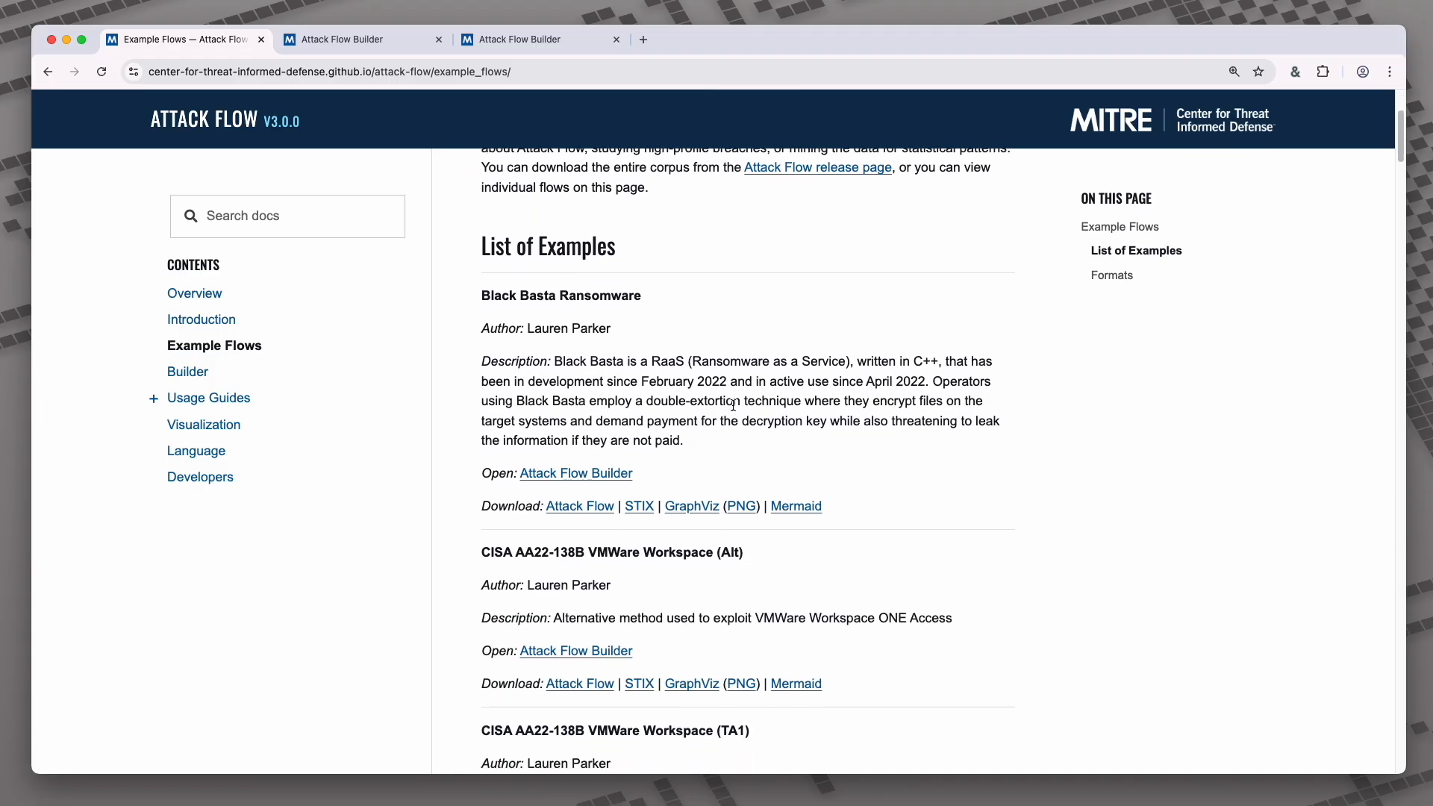
{"action": "left_click_drag", "start_coordinate": [481, 295], "coordinate": [664, 304]}
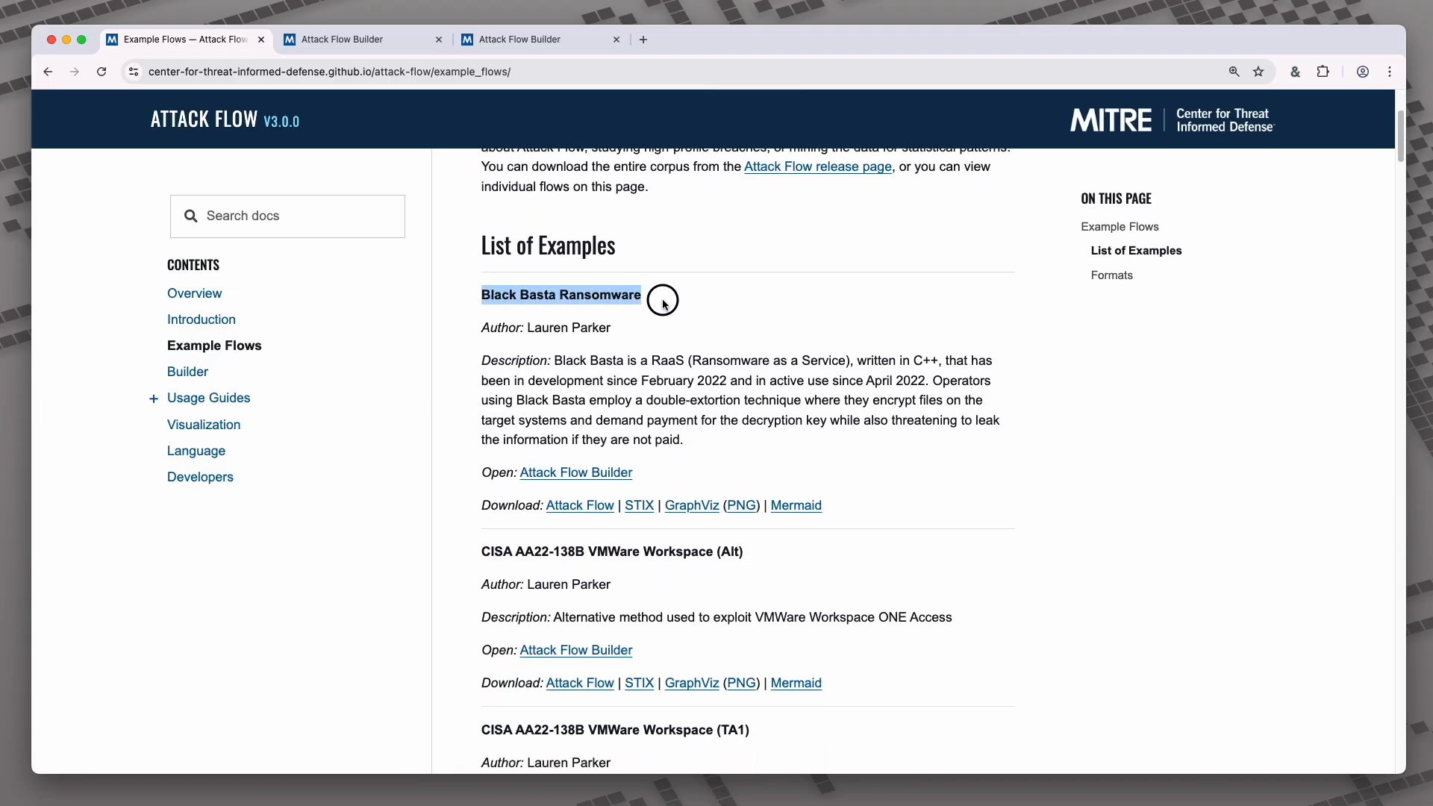
{"action": "left_click", "coordinate": [561, 473]}
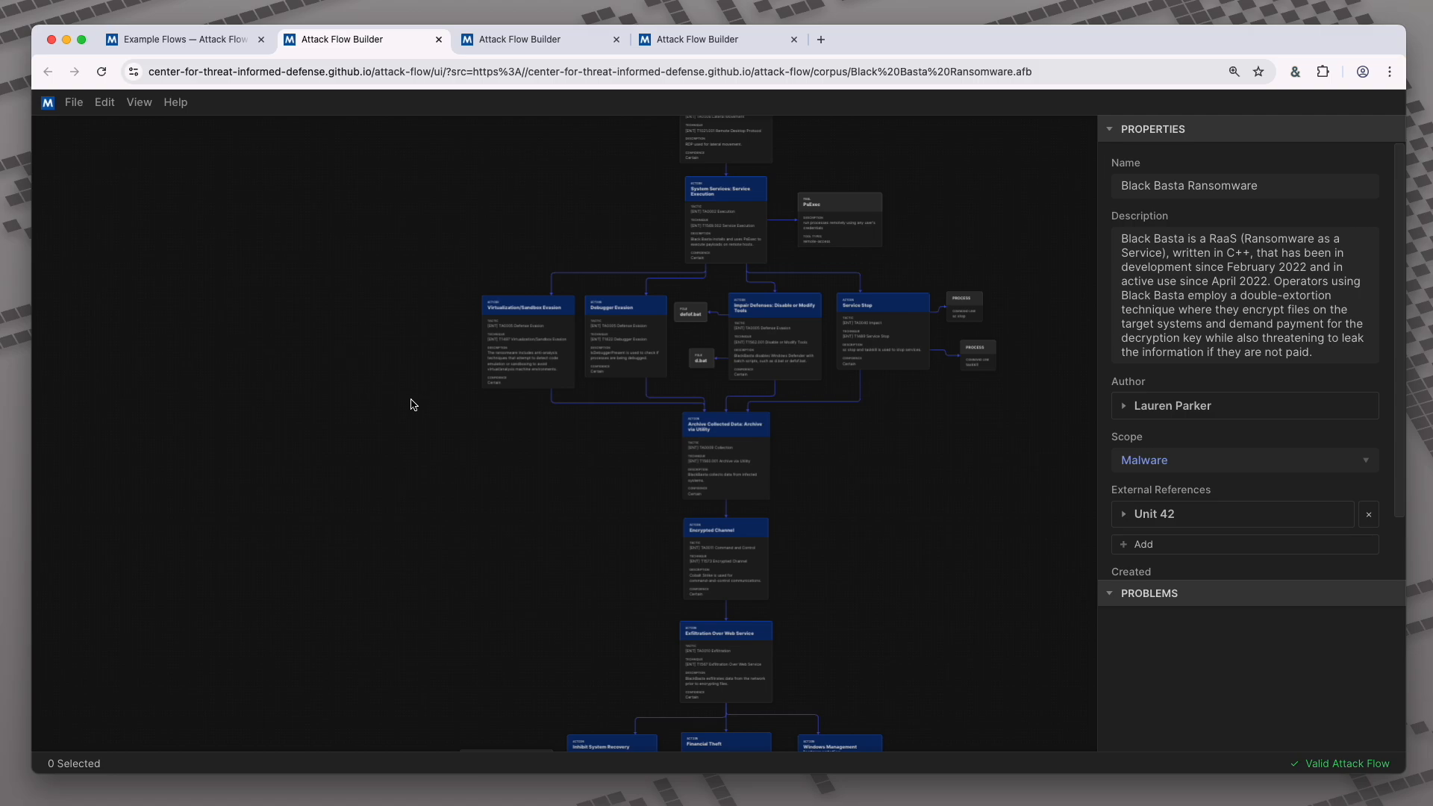
- Zoom in on the evasion nodes and select the Virtualization/Sandbox Evasion action
{"action": "left_click_drag", "start_coordinate": [589, 518], "coordinate": [547, 500]}
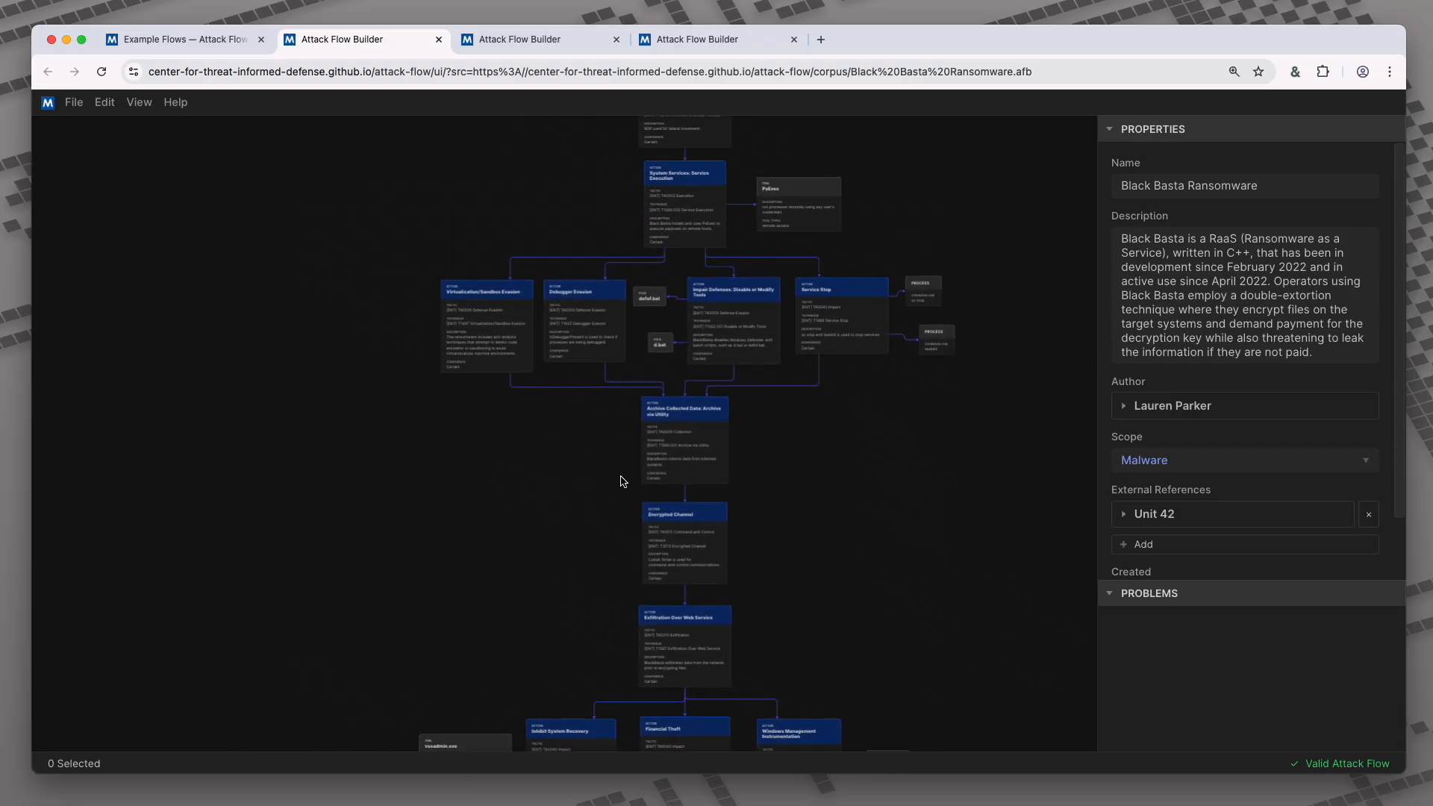
{"action": "scroll", "coordinate": [702, 463], "scroll_direction": "up", "scroll_amount": 3}
{"action": "scroll", "coordinate": [701, 463], "scroll_direction": "up", "scroll_amount": 3}
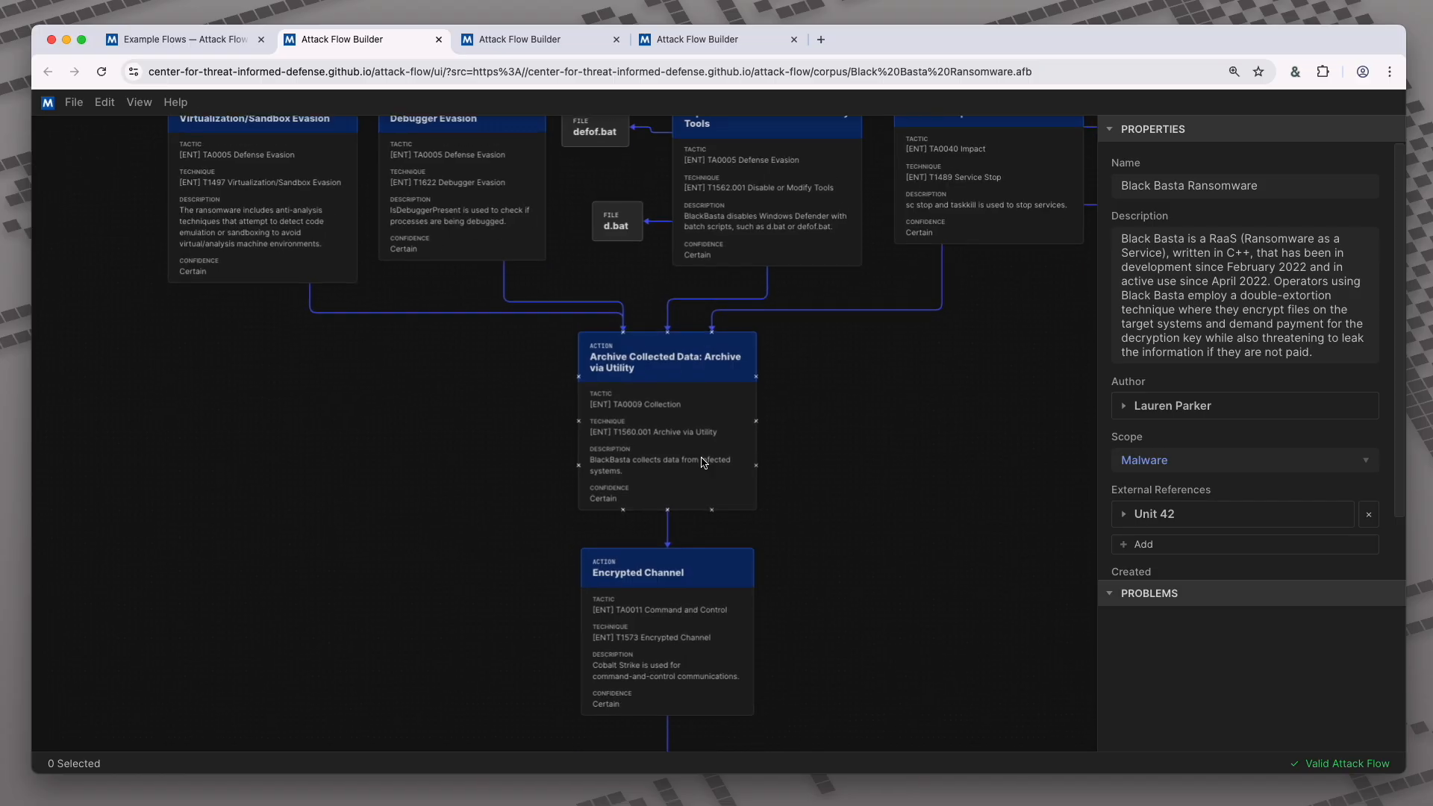
{"action": "scroll", "coordinate": [671, 457], "scroll_direction": "down", "scroll_amount": 4}
{"action": "scroll", "coordinate": [641, 452], "scroll_direction": "up", "scroll_amount": 1}
{"action": "scroll", "coordinate": [473, 400], "scroll_direction": "up", "scroll_amount": 4}
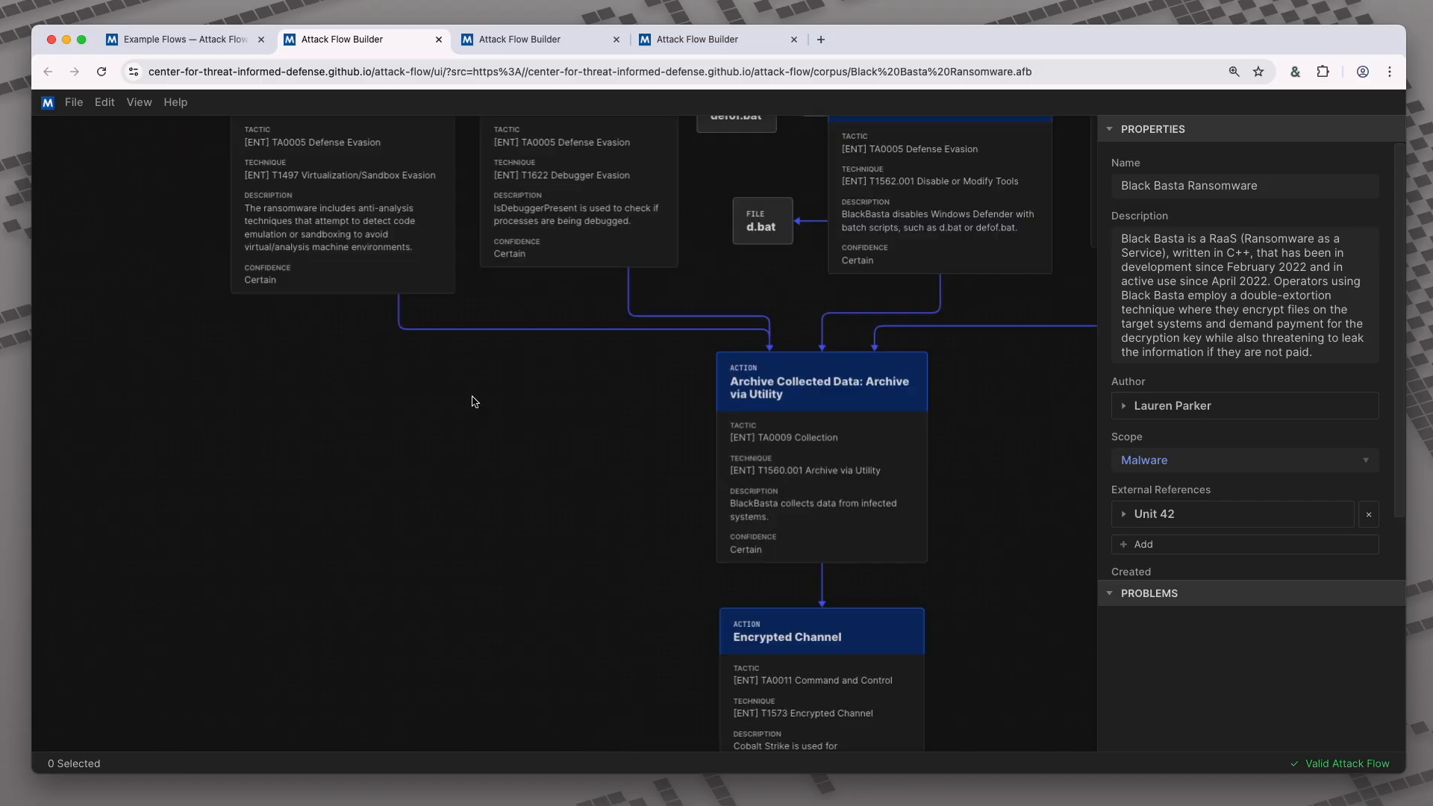
{"action": "left_click_drag", "start_coordinate": [490, 278], "coordinate": [502, 453]}
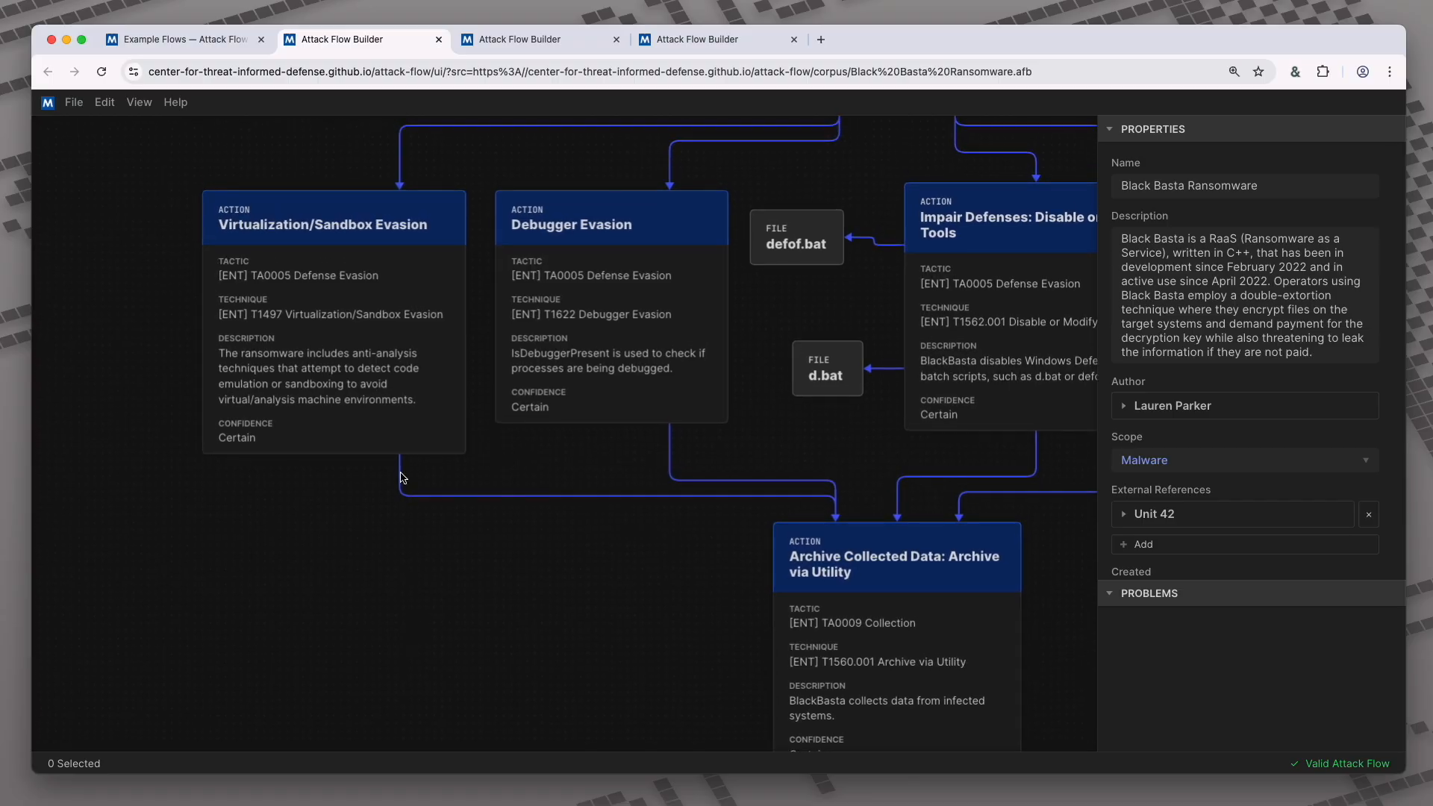
{"action": "left_click", "coordinate": [377, 403]}
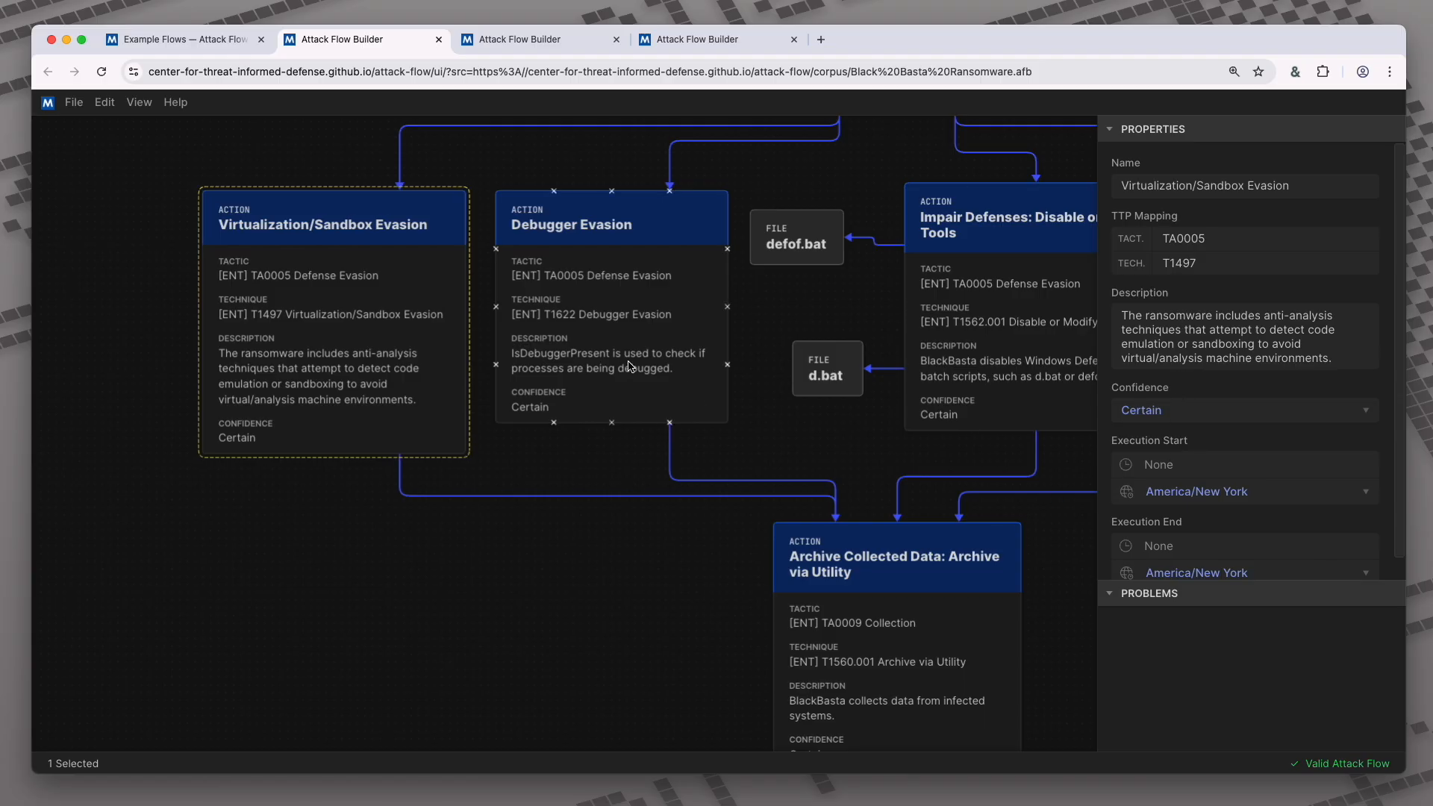
- Box-select the evasion actions, Impair Defenses, defof.bat and d.bat, and move them left together
{"action": "left_click", "coordinate": [606, 342], "text": "shift"}
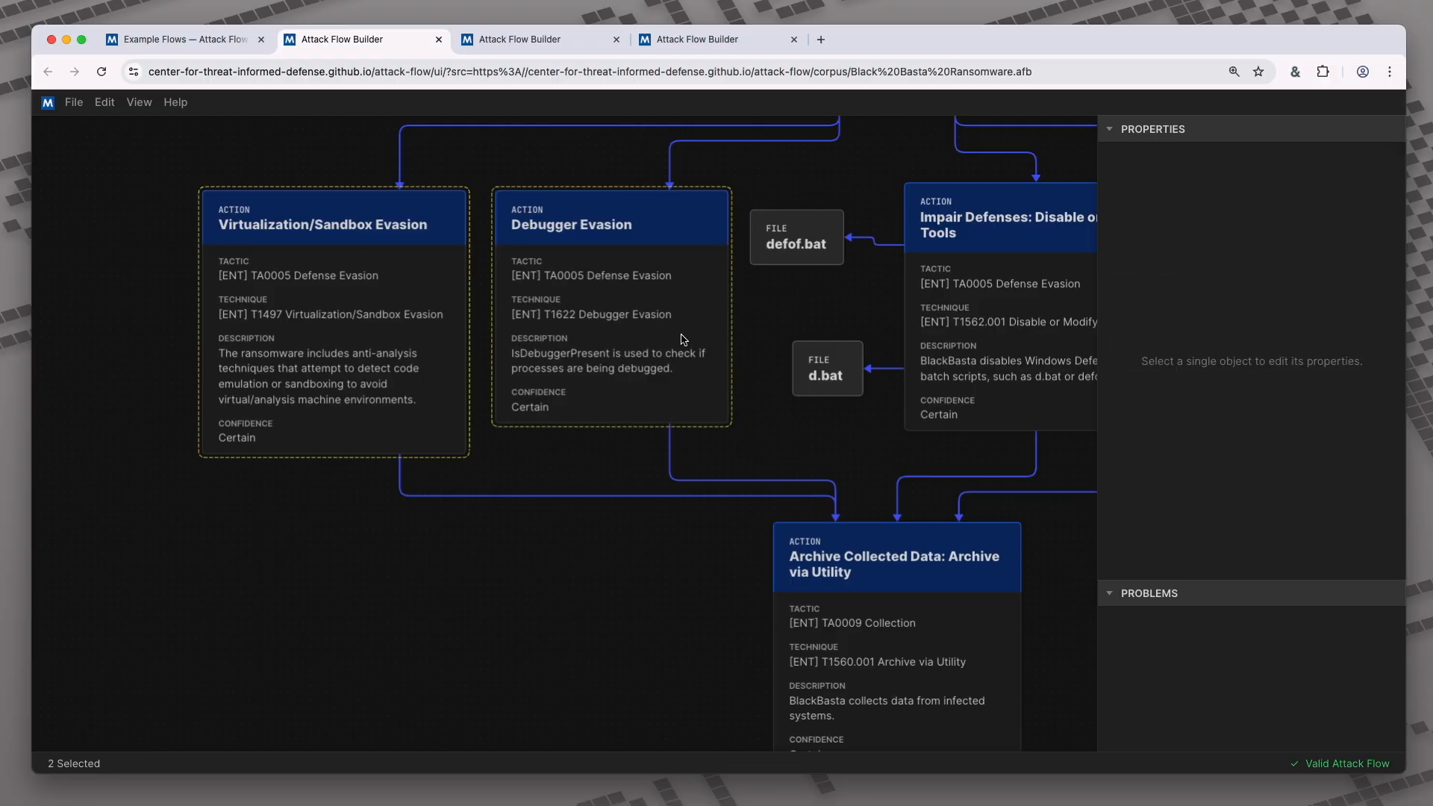
{"action": "left_click", "coordinate": [981, 309], "text": "shift"}
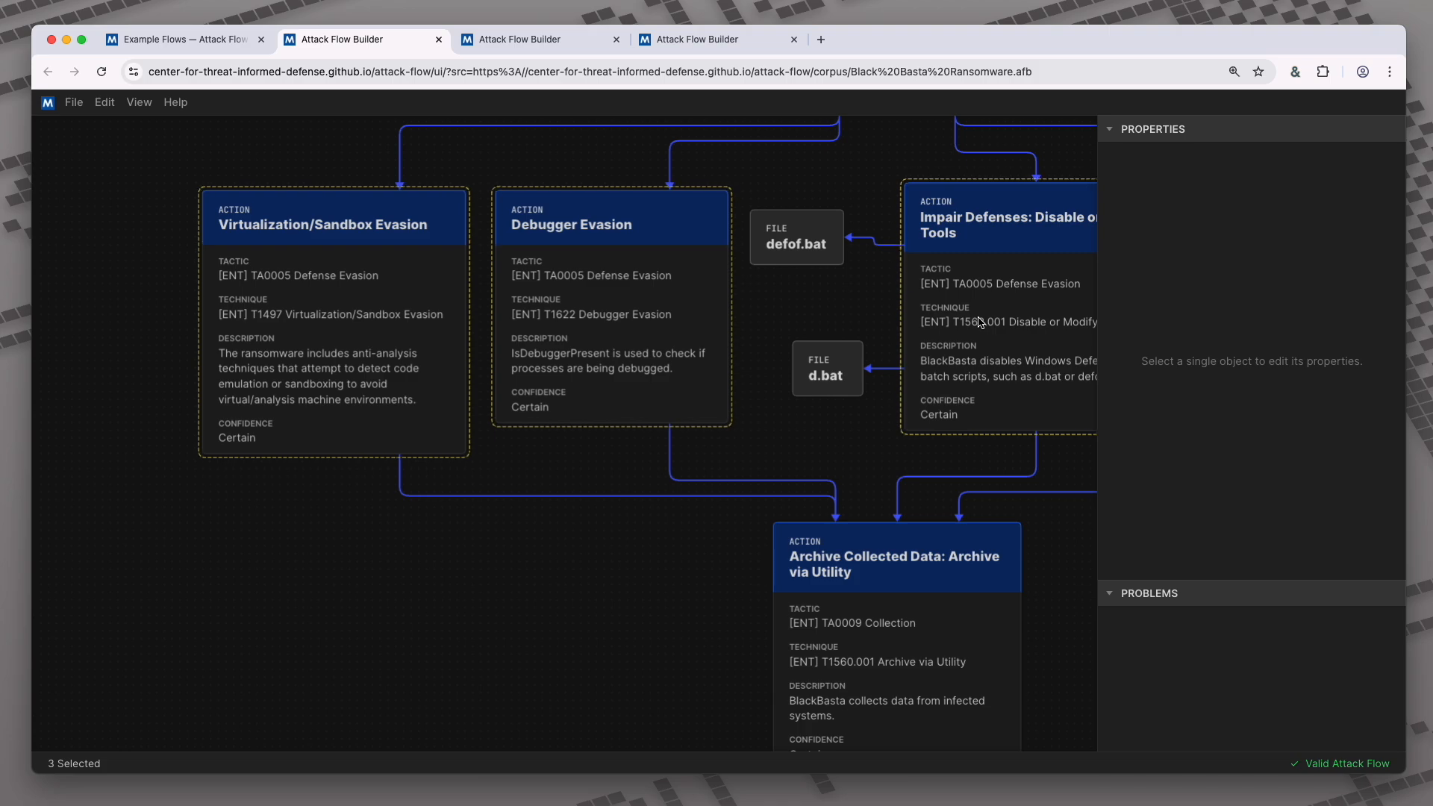
{"action": "left_click", "coordinate": [89, 250]}
{"action": "left_click", "coordinate": [92, 186]}
{"action": "left_click_drag", "start_coordinate": [91, 187], "coordinate": [1051, 465]}
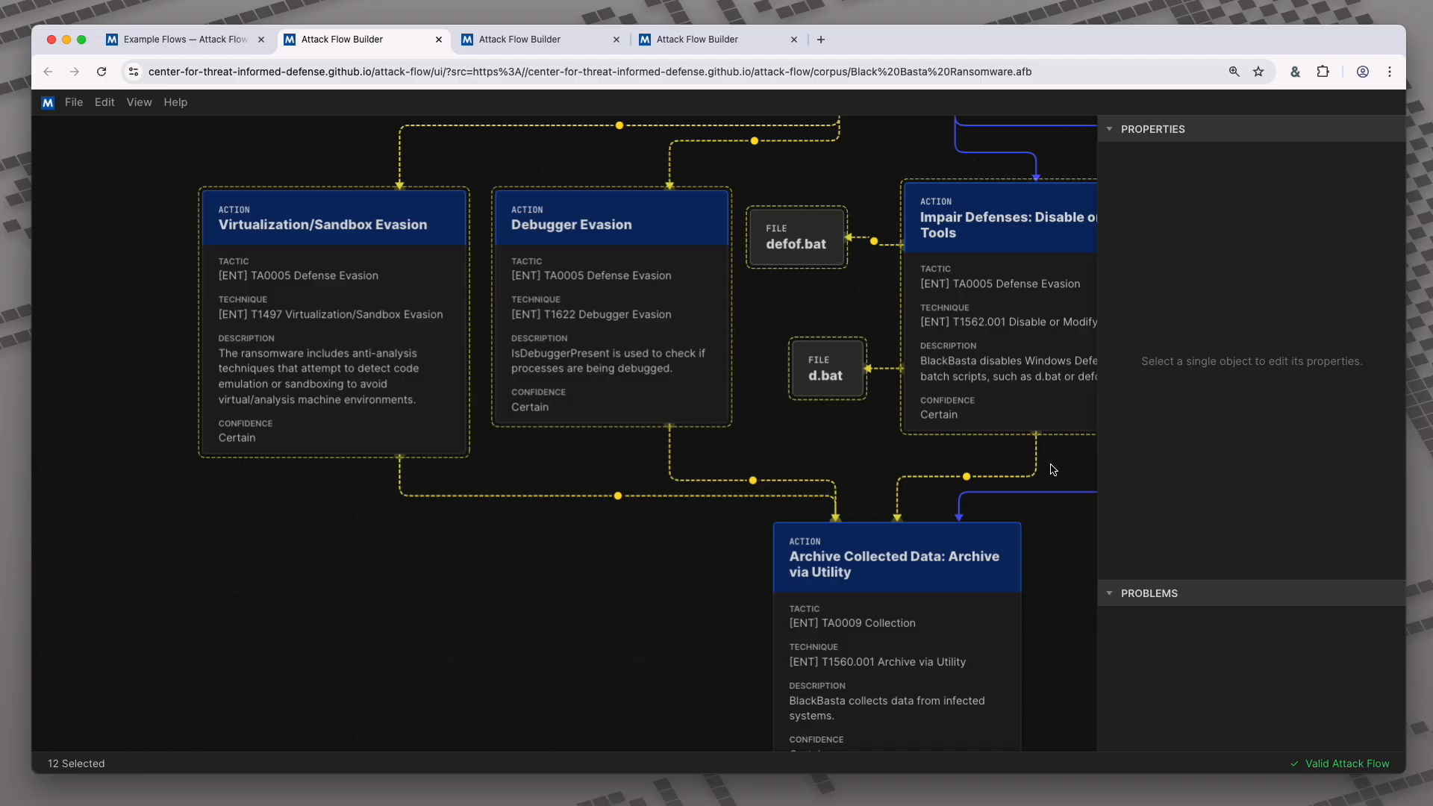
{"action": "left_click_drag", "start_coordinate": [374, 356], "coordinate": [231, 361]}
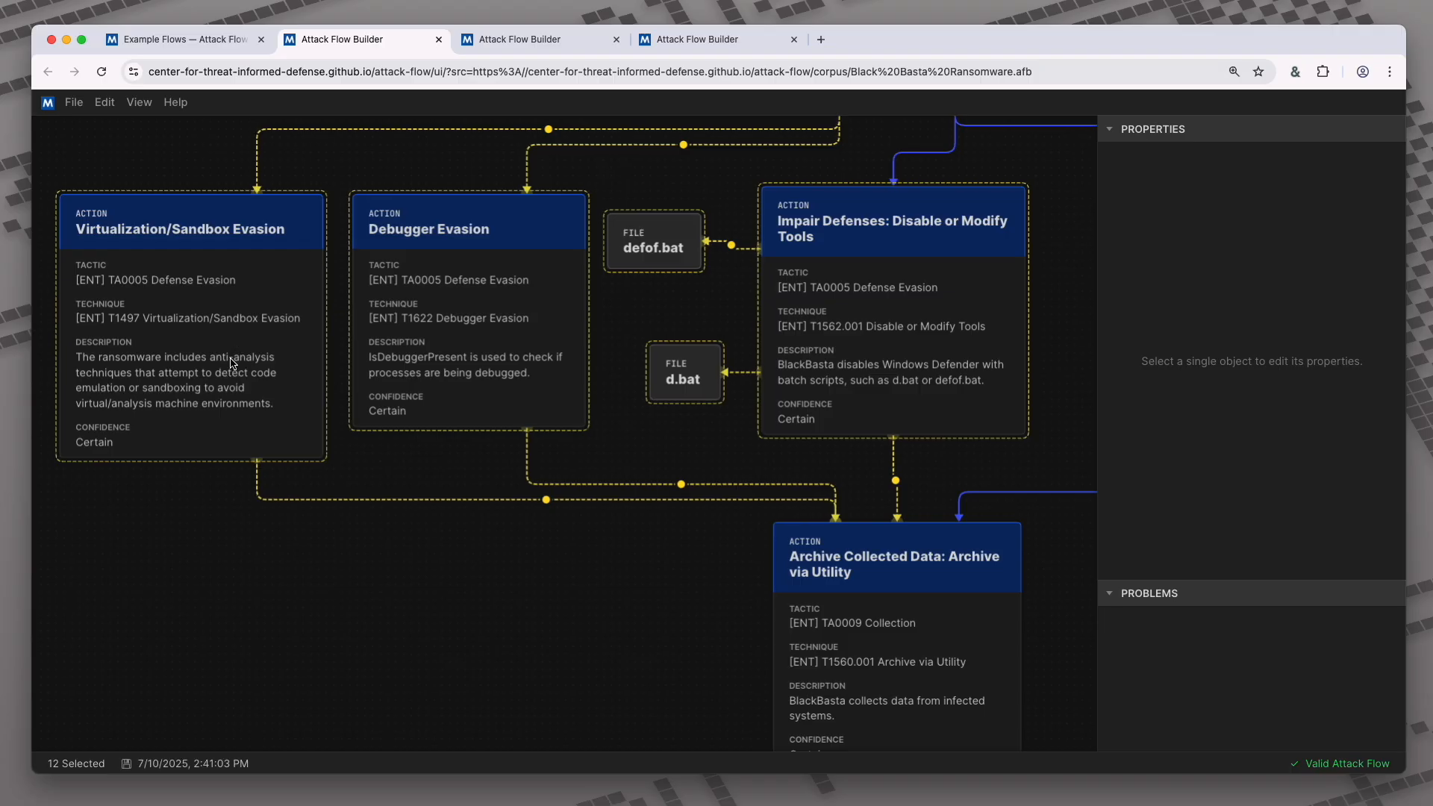
{"action": "left_click", "coordinate": [131, 119]}
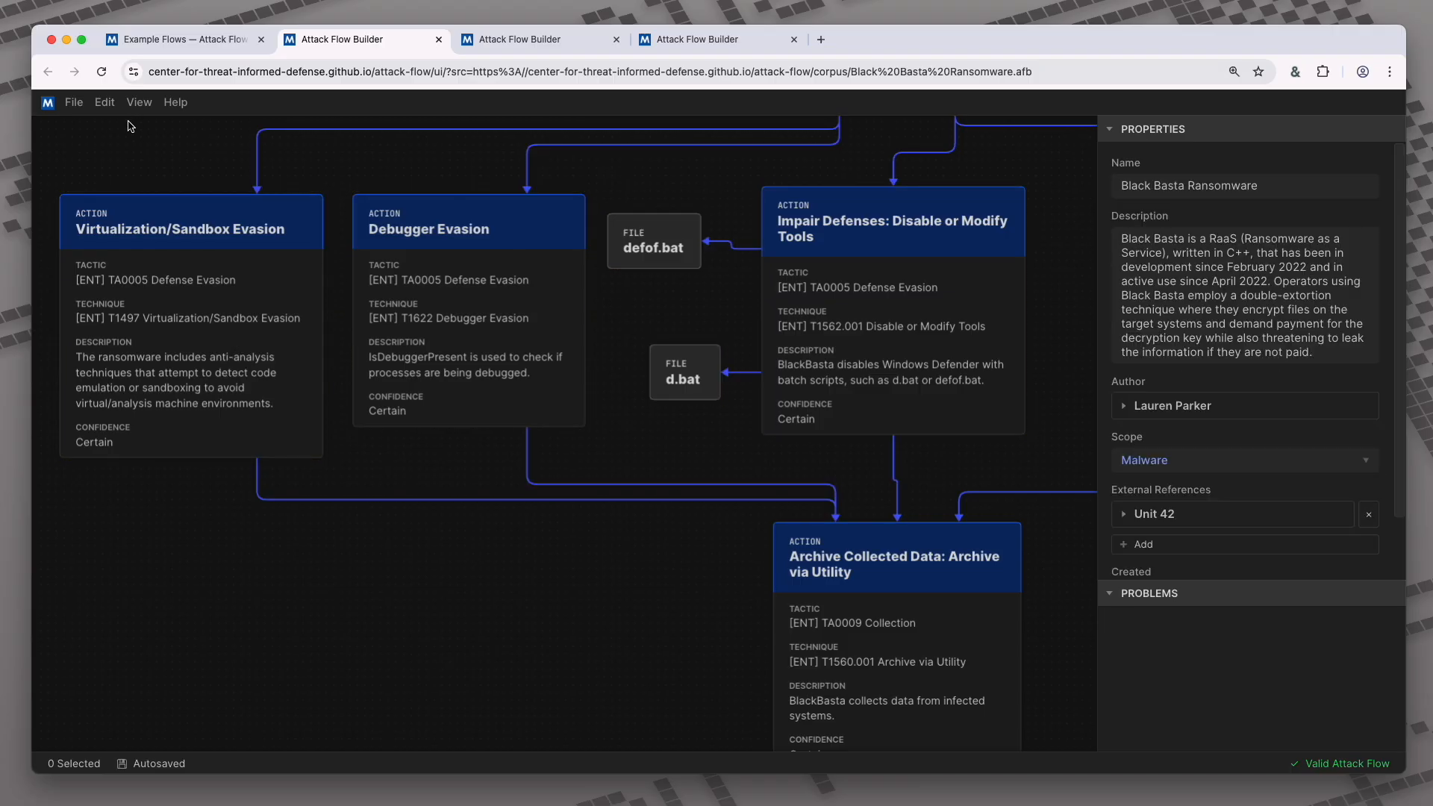
- Switch the canvas to Light Theme under View > Modes
{"action": "left_click", "coordinate": [139, 103]}
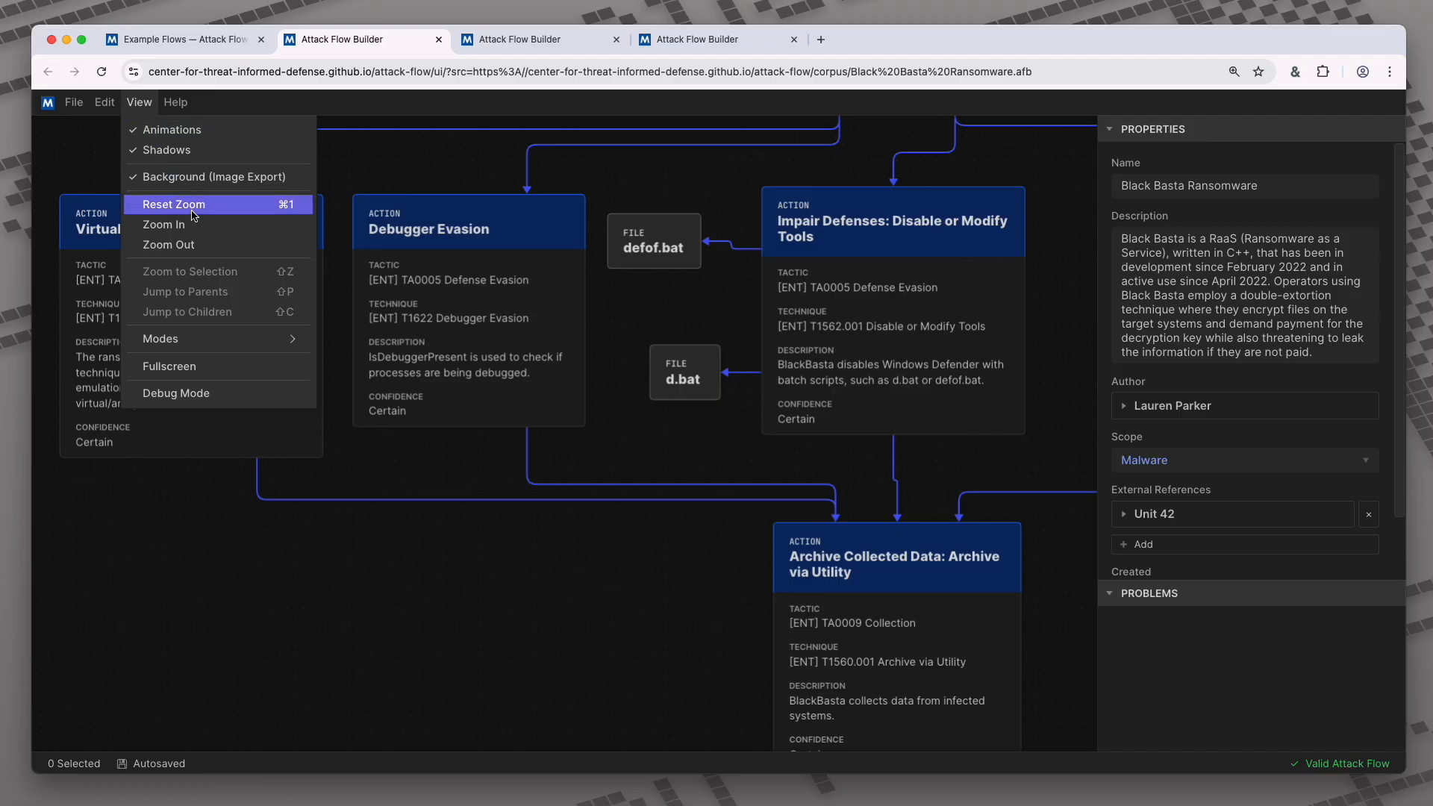
{"action": "mouse_move", "coordinate": [252, 338]}
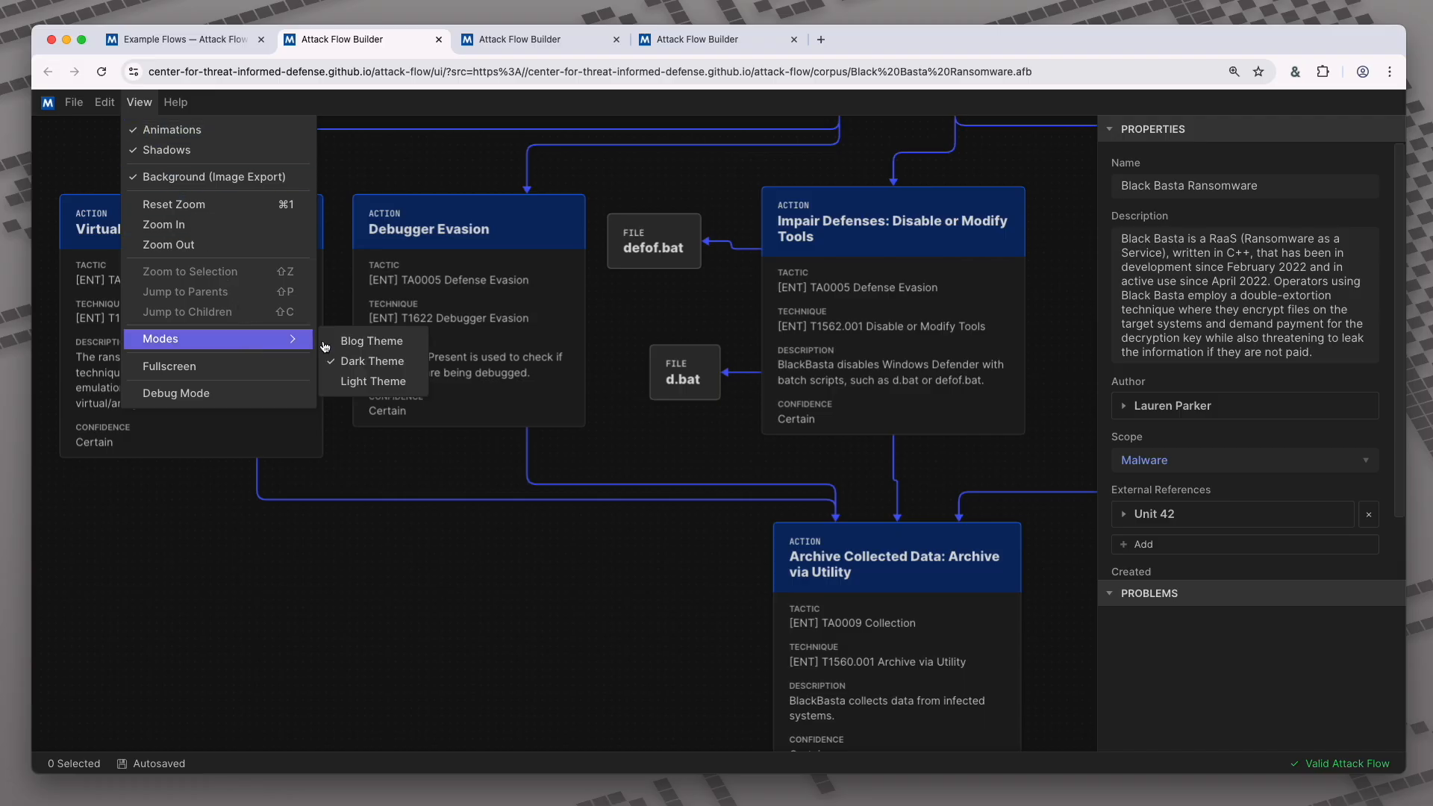
{"action": "left_click", "coordinate": [377, 381]}
{"action": "scroll", "coordinate": [643, 424], "scroll_direction": "down", "scroll_amount": 5}
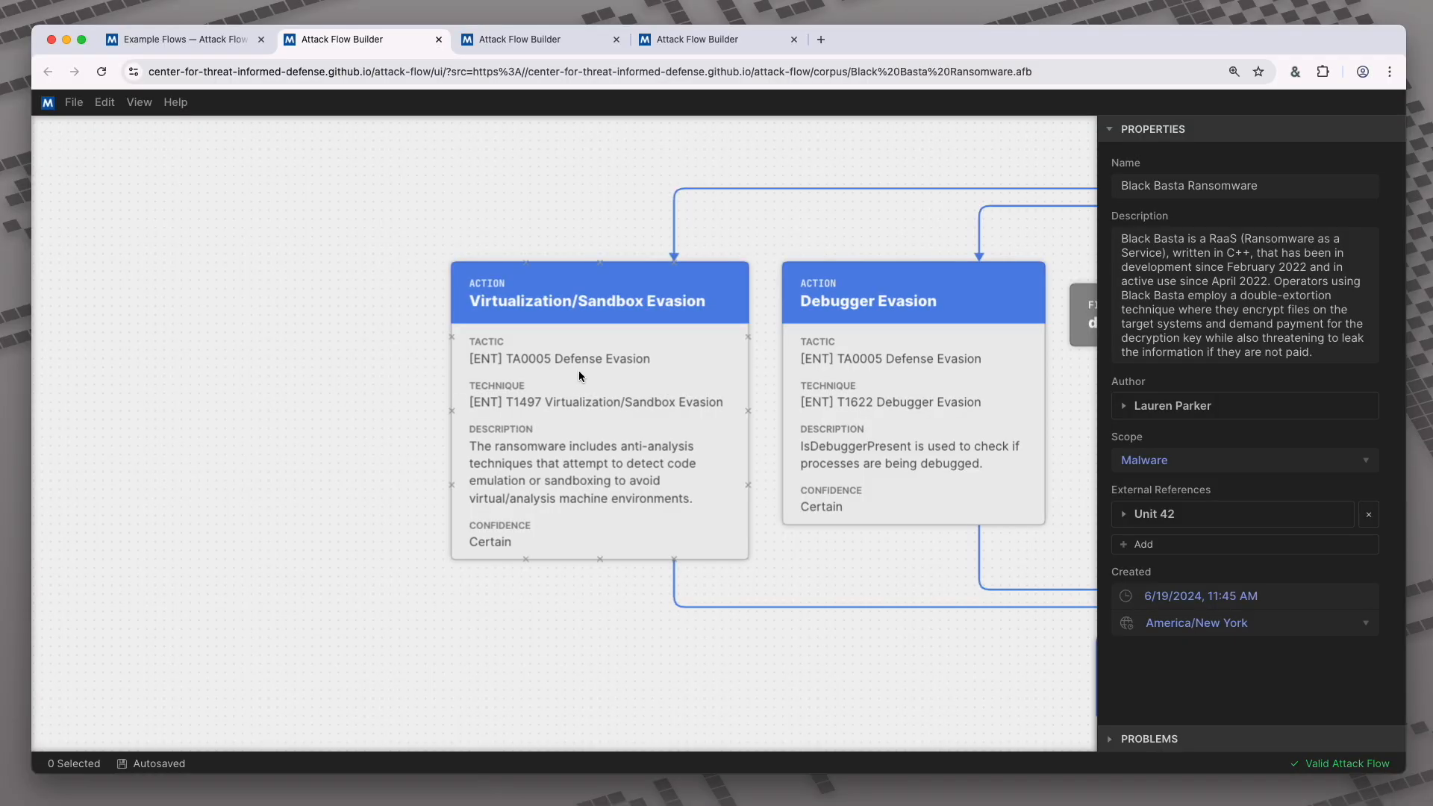
- Rename the Virtualization/Sandbox Evasion action to 'My Action', keeping confidence Certain
{"action": "left_click", "coordinate": [594, 355]}
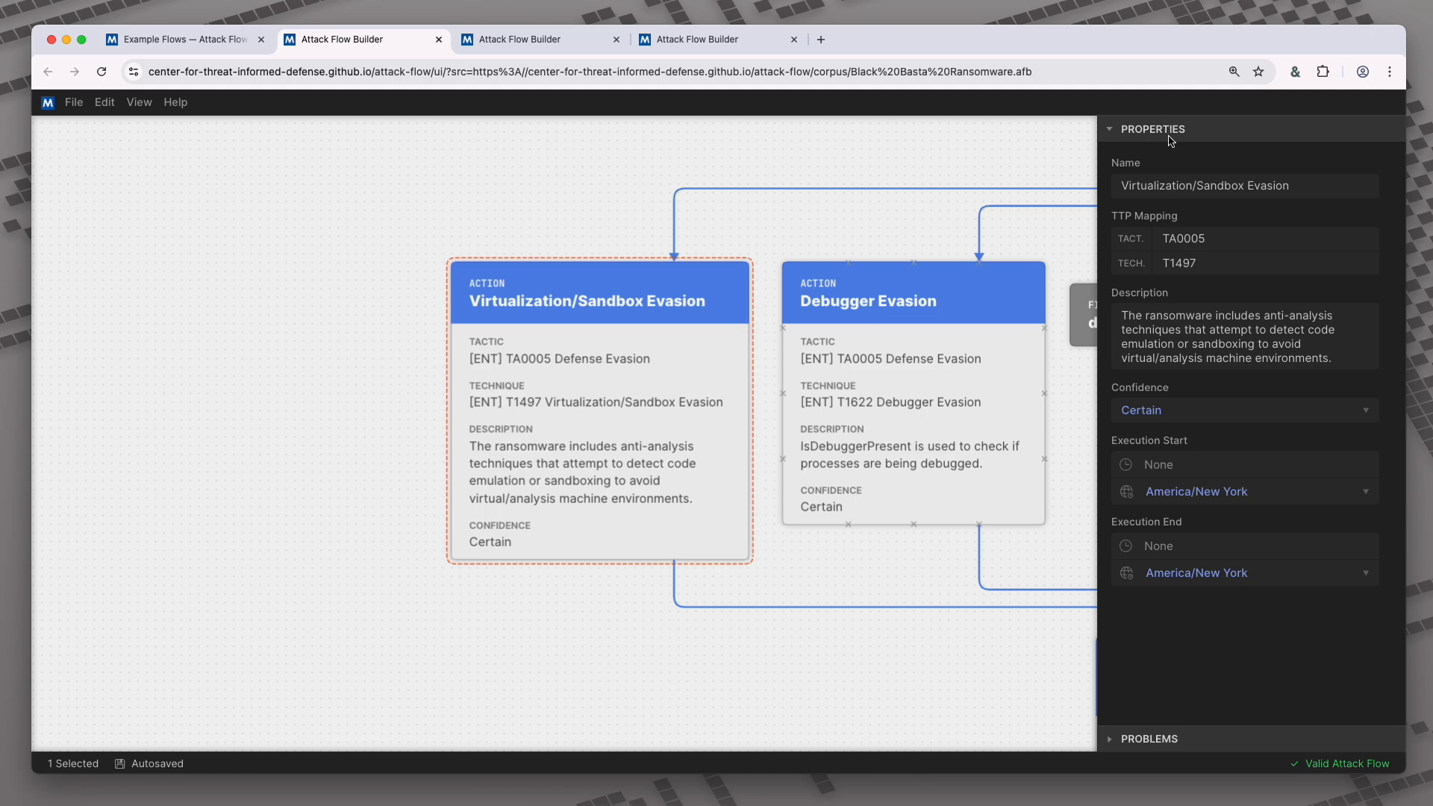
{"action": "left_click_drag", "start_coordinate": [1307, 190], "coordinate": [1114, 195]}
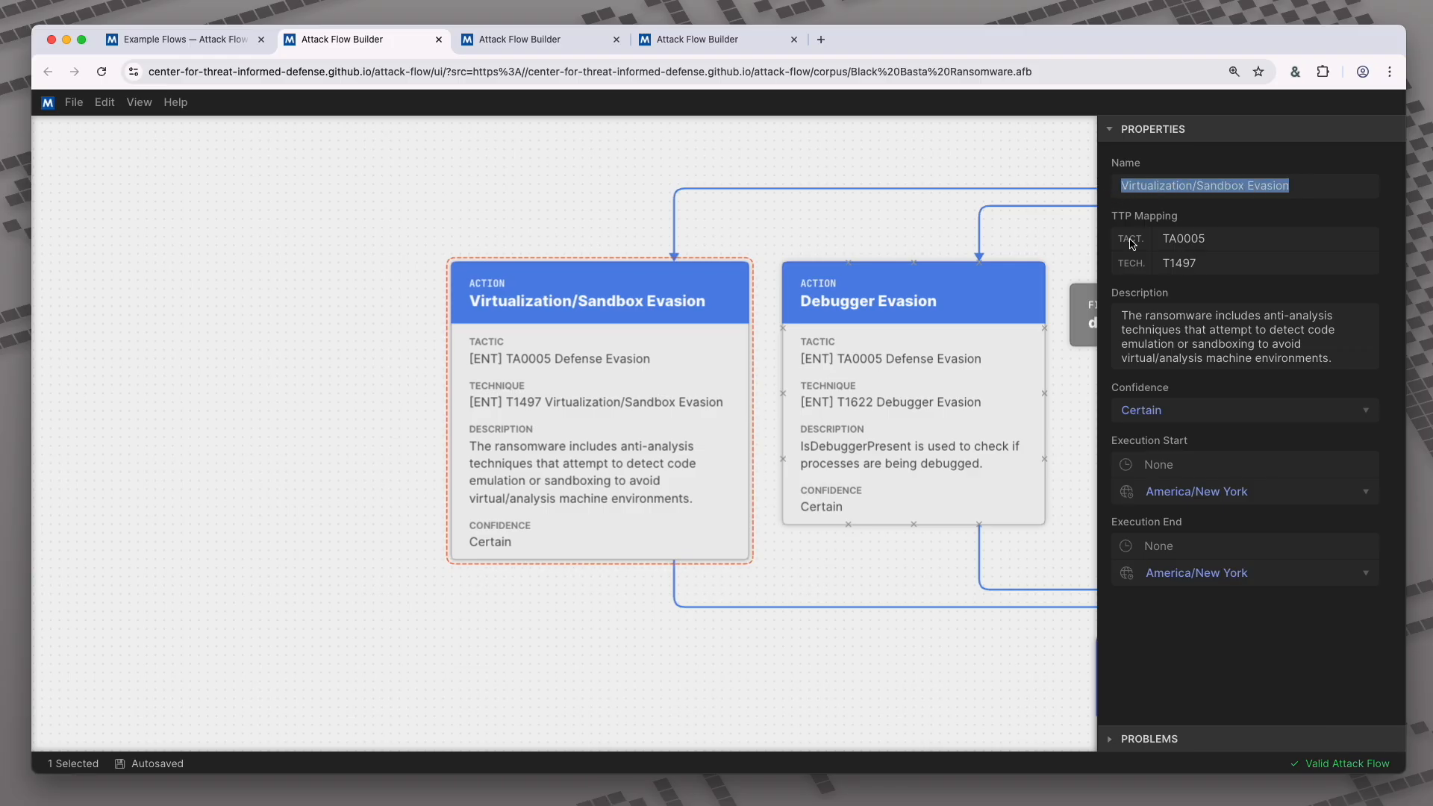
{"action": "type", "text": "My Action"}
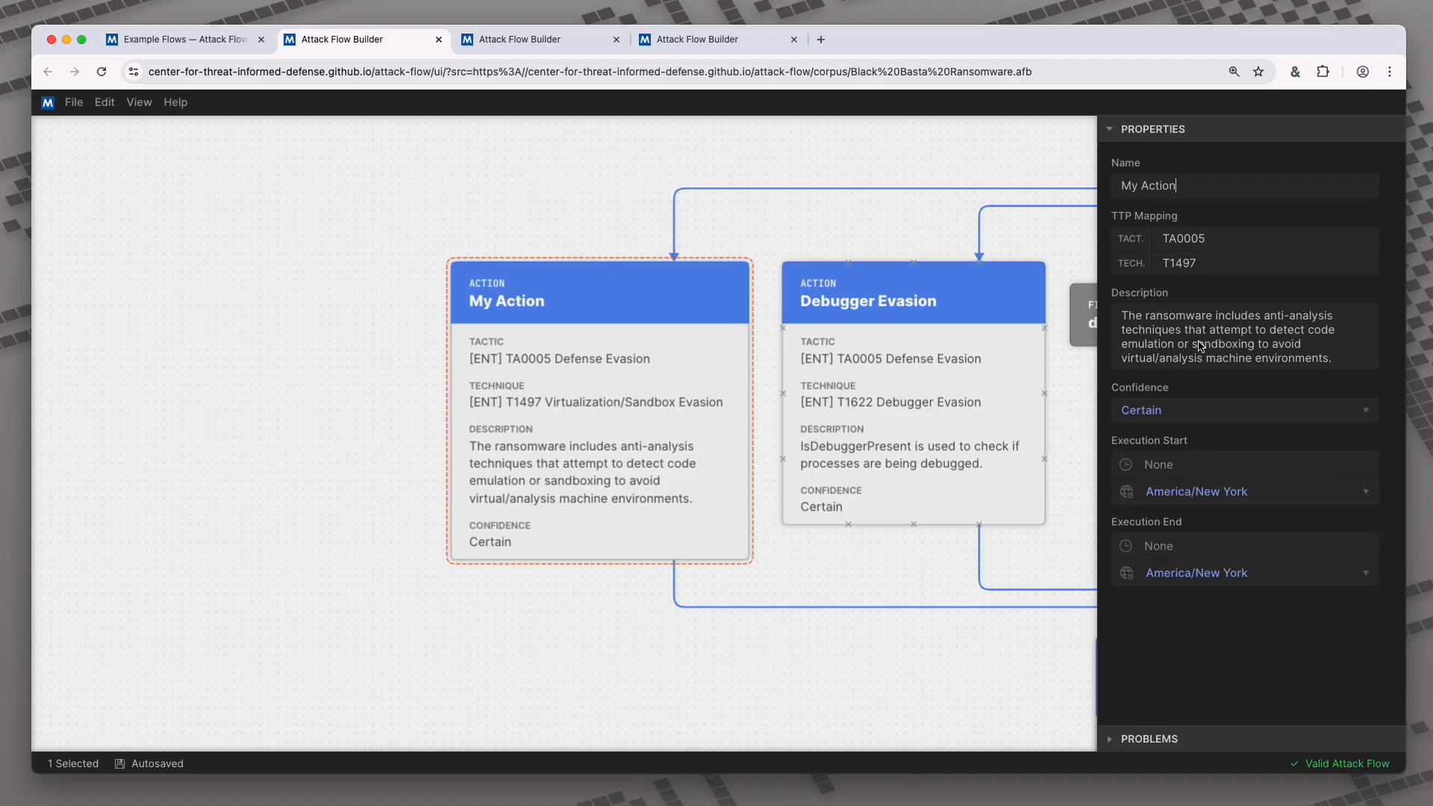
{"action": "left_click", "coordinate": [1190, 409]}
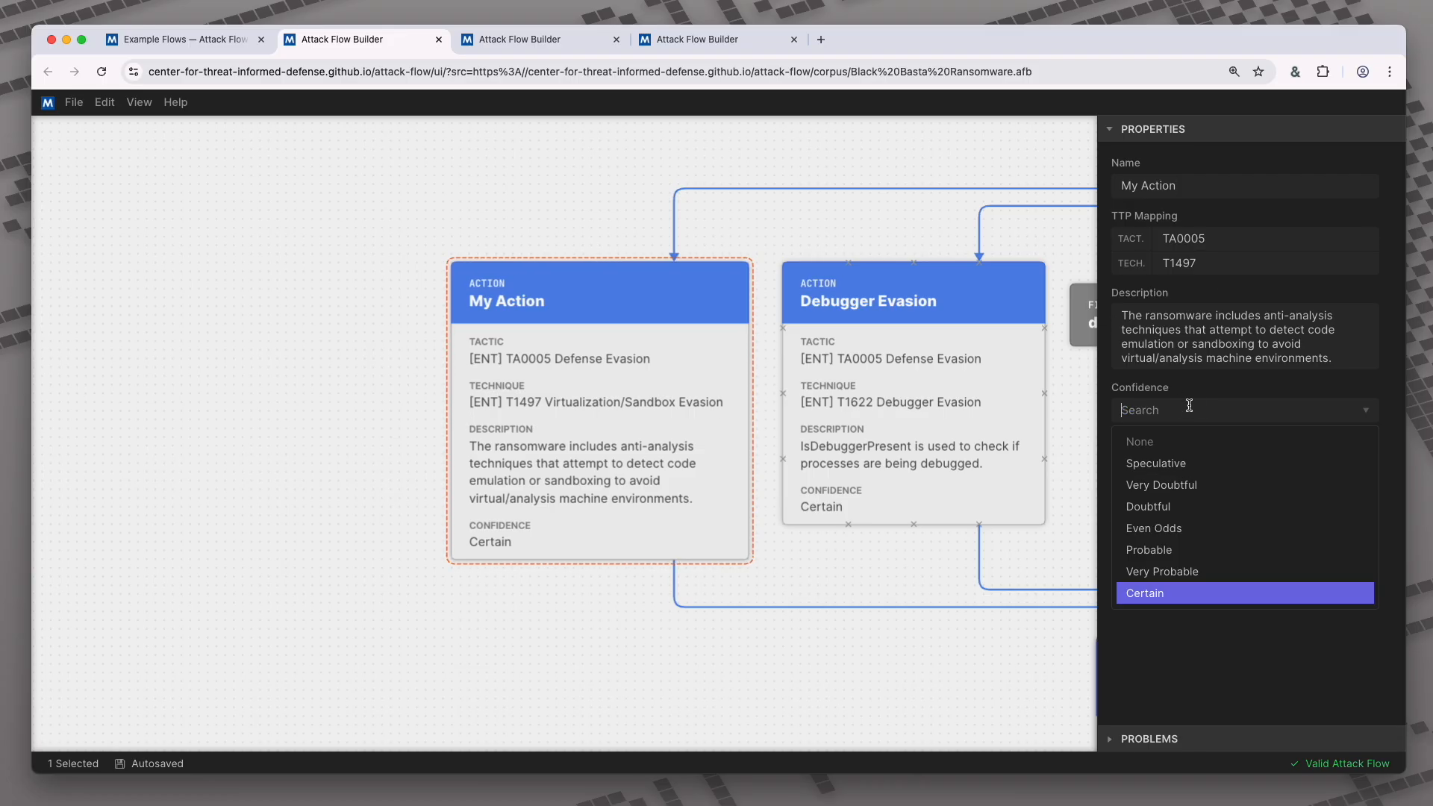
{"action": "left_click", "coordinate": [1242, 604]}
- Abandon the execution start time edit and switch to the builder start-screen tab
{"action": "left_click", "coordinate": [1182, 463]}
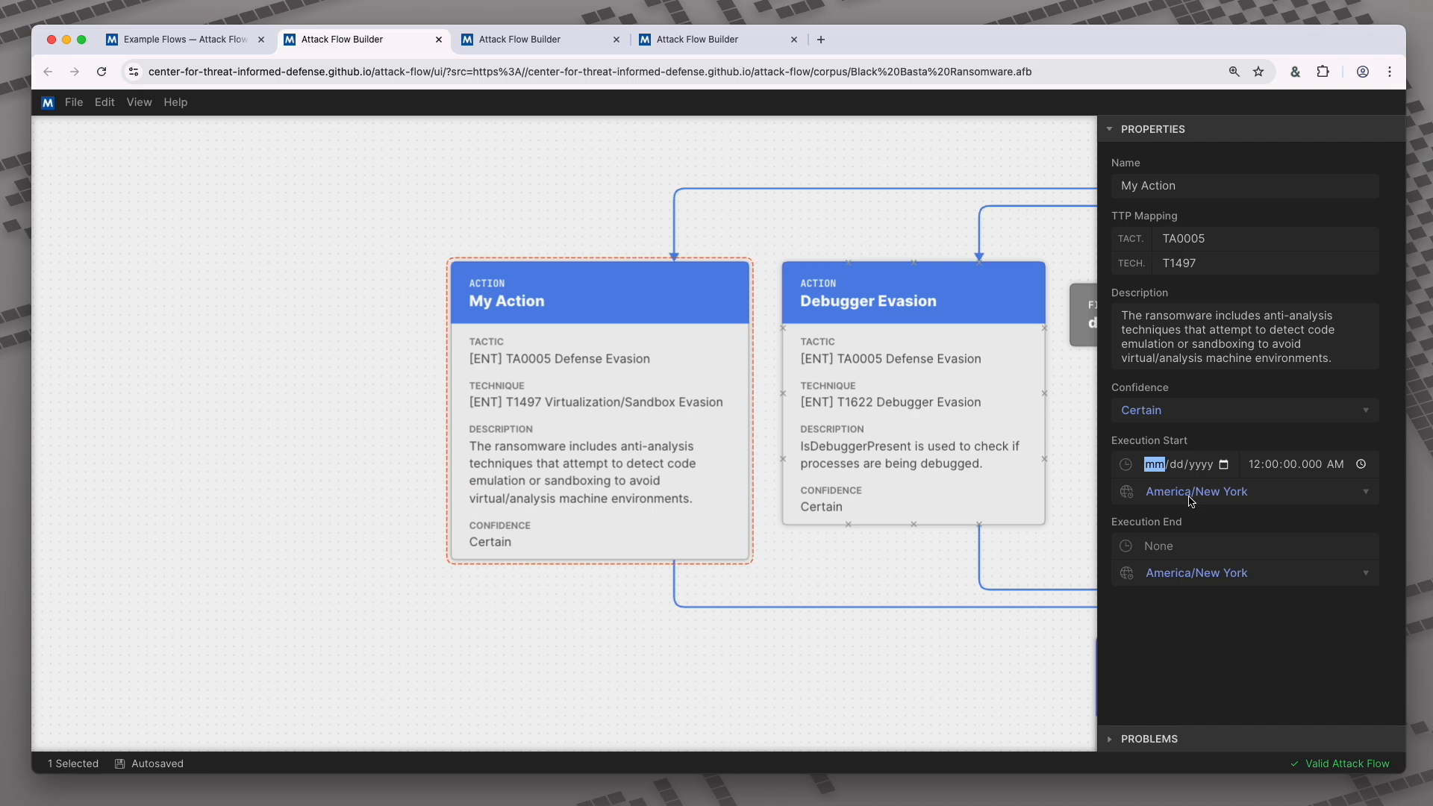
{"action": "left_click", "coordinate": [336, 394]}
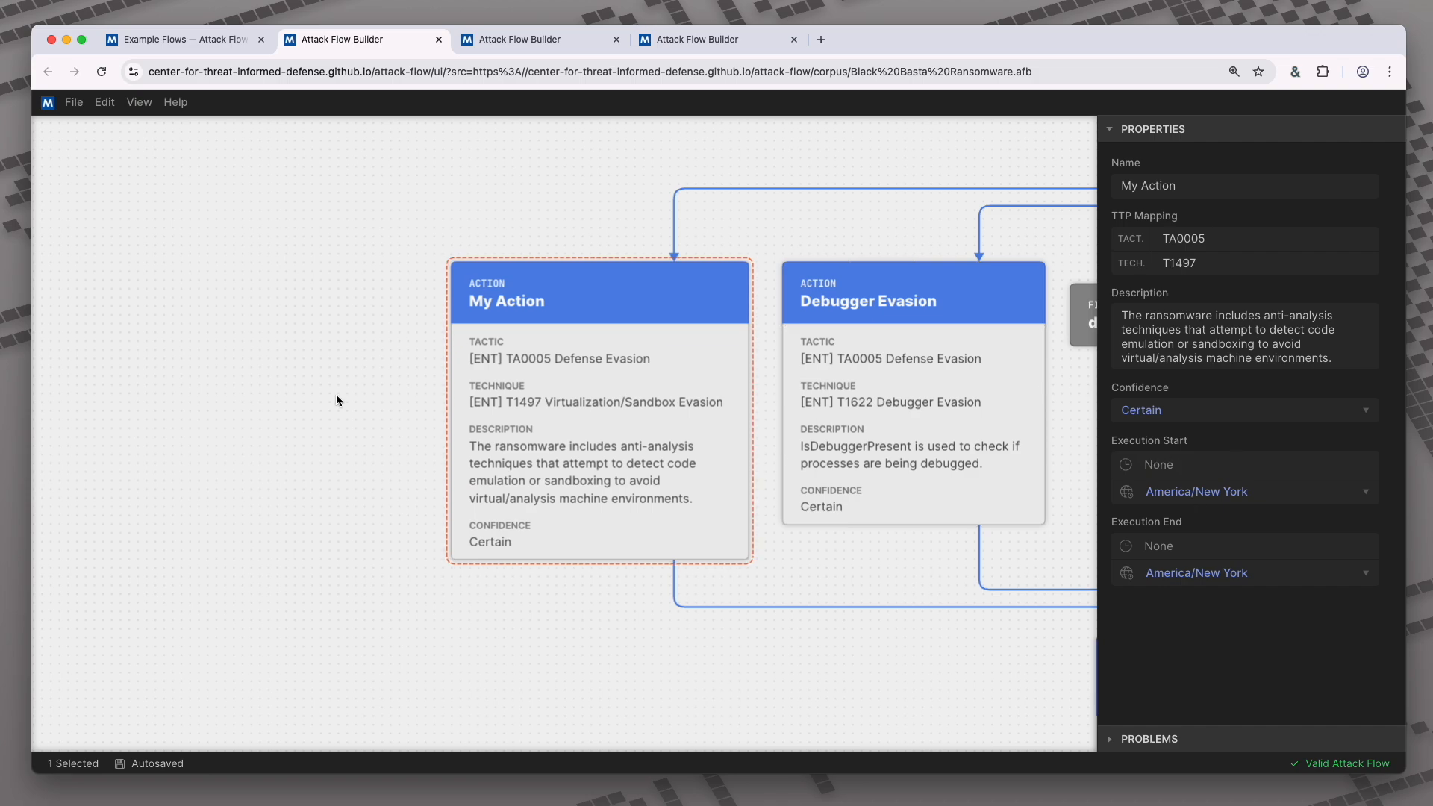
{"action": "left_click", "coordinate": [663, 39]}
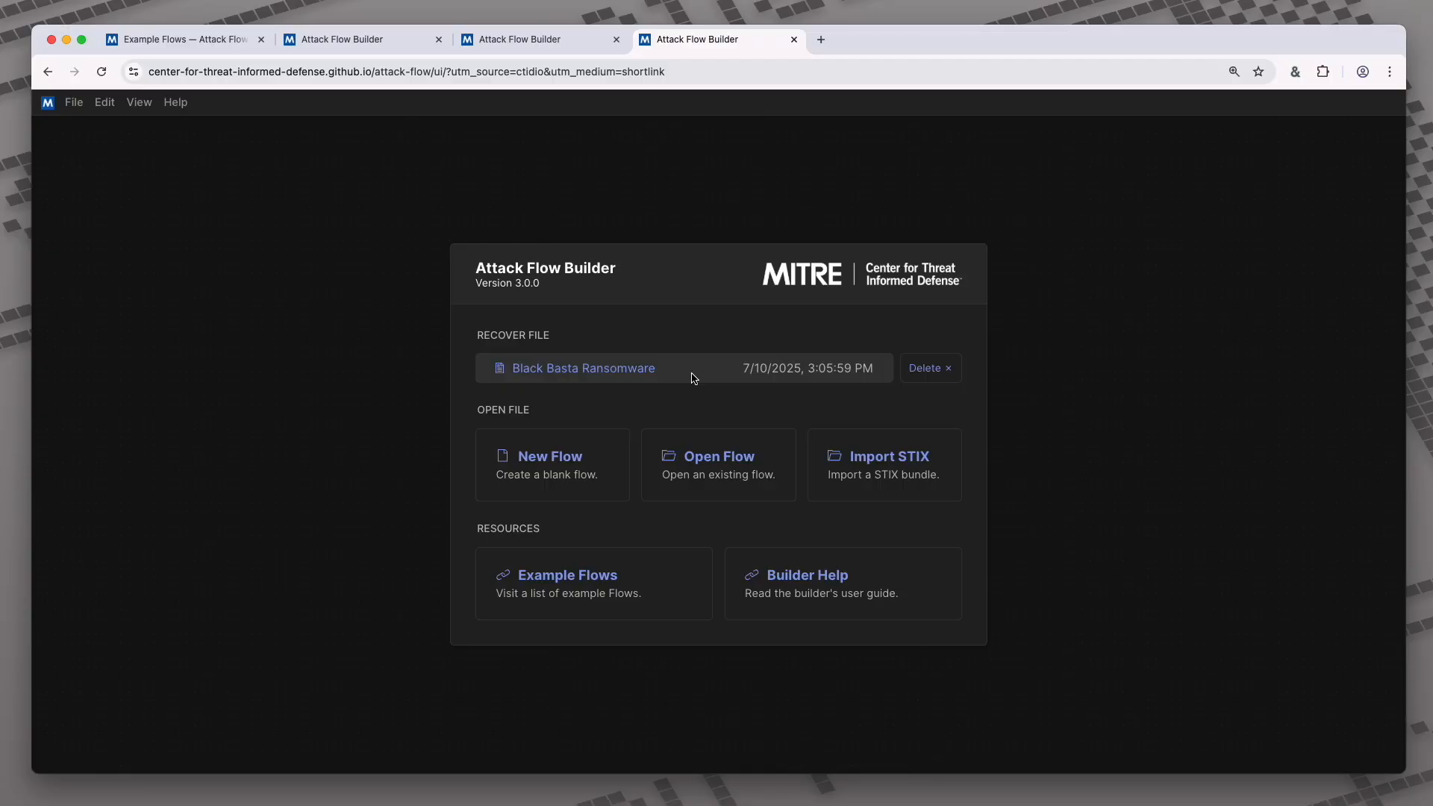
- Create a new flow and set its author's name, Individual identity class and contact e-mail
{"action": "left_click", "coordinate": [585, 470]}
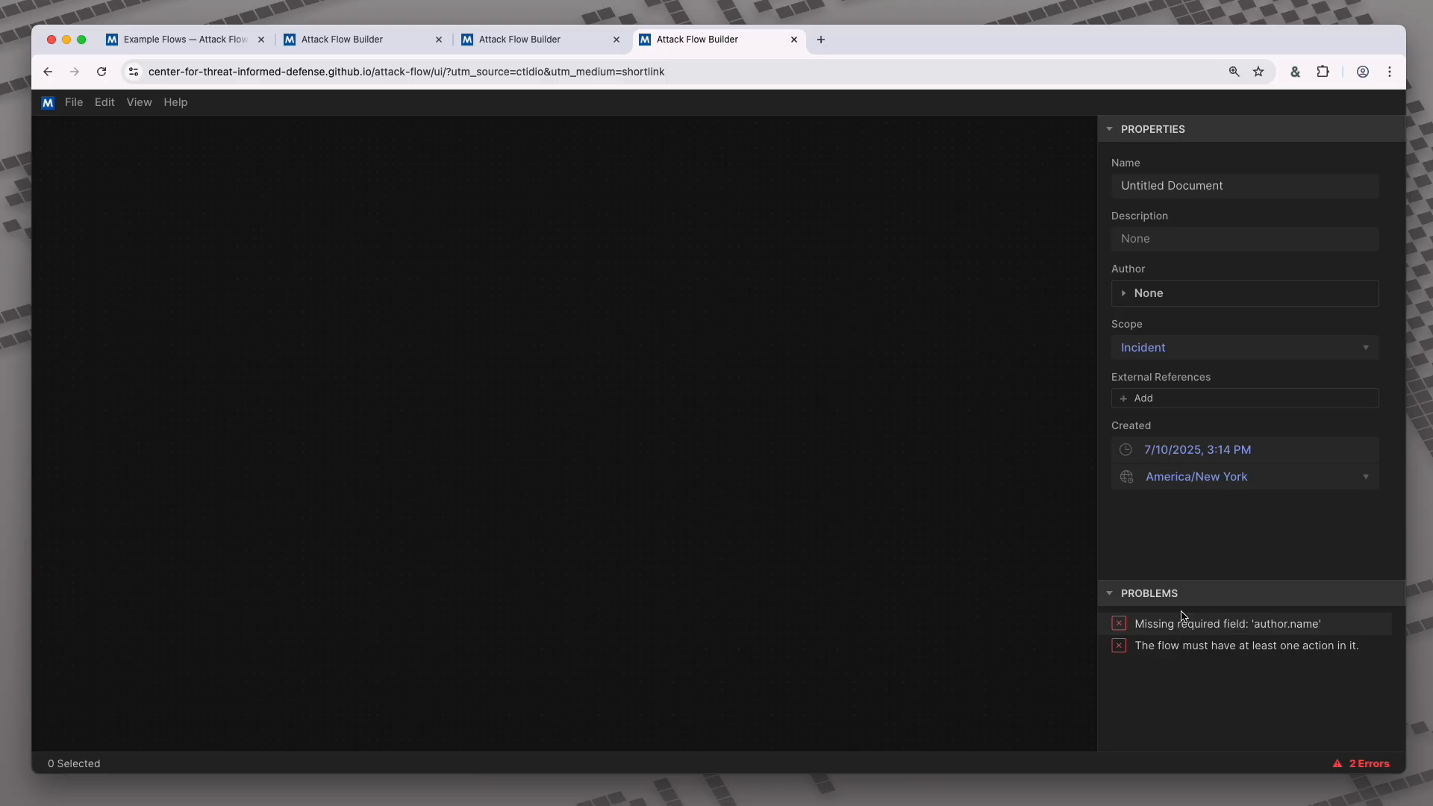
{"action": "left_click", "coordinate": [1125, 294]}
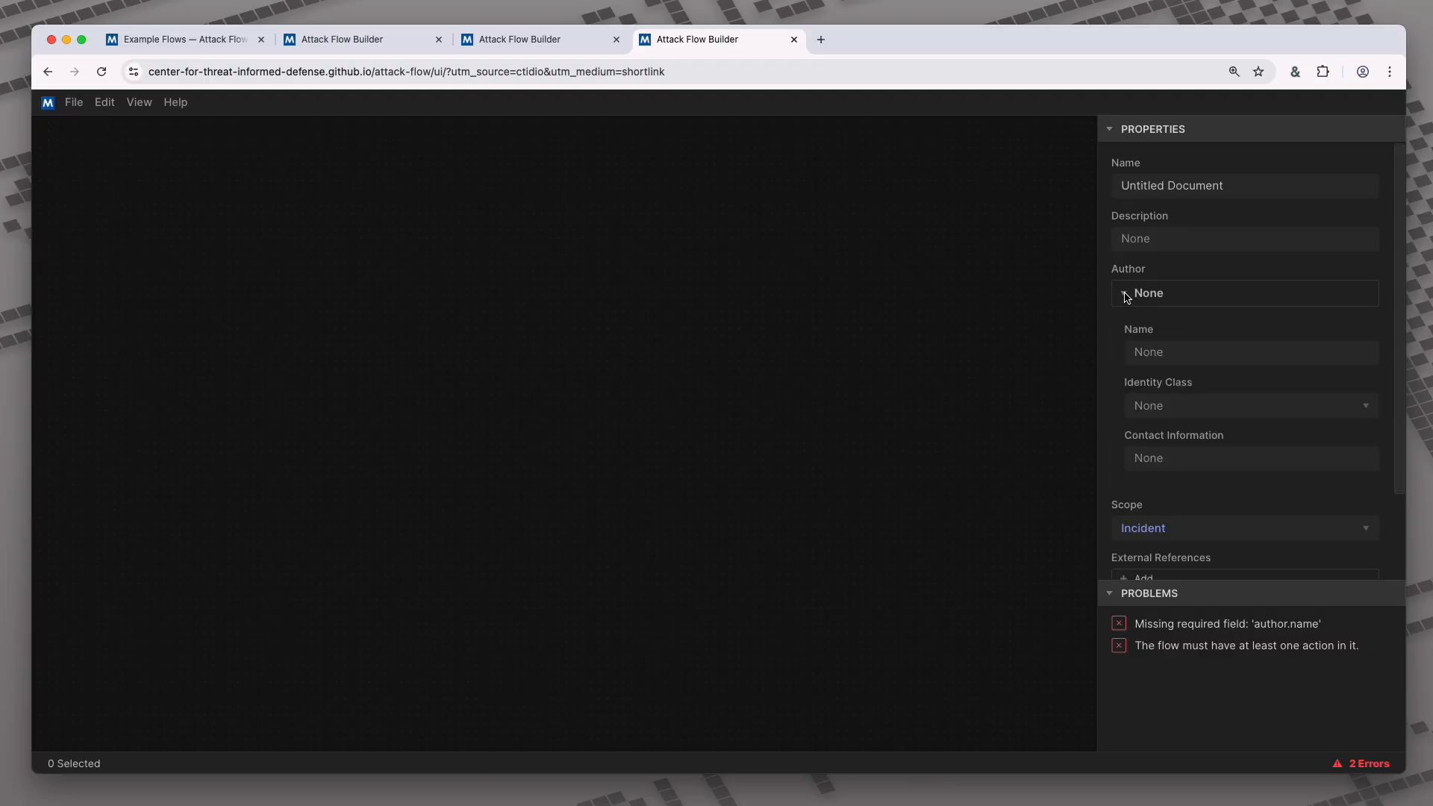
{"action": "left_click", "coordinate": [1174, 354]}
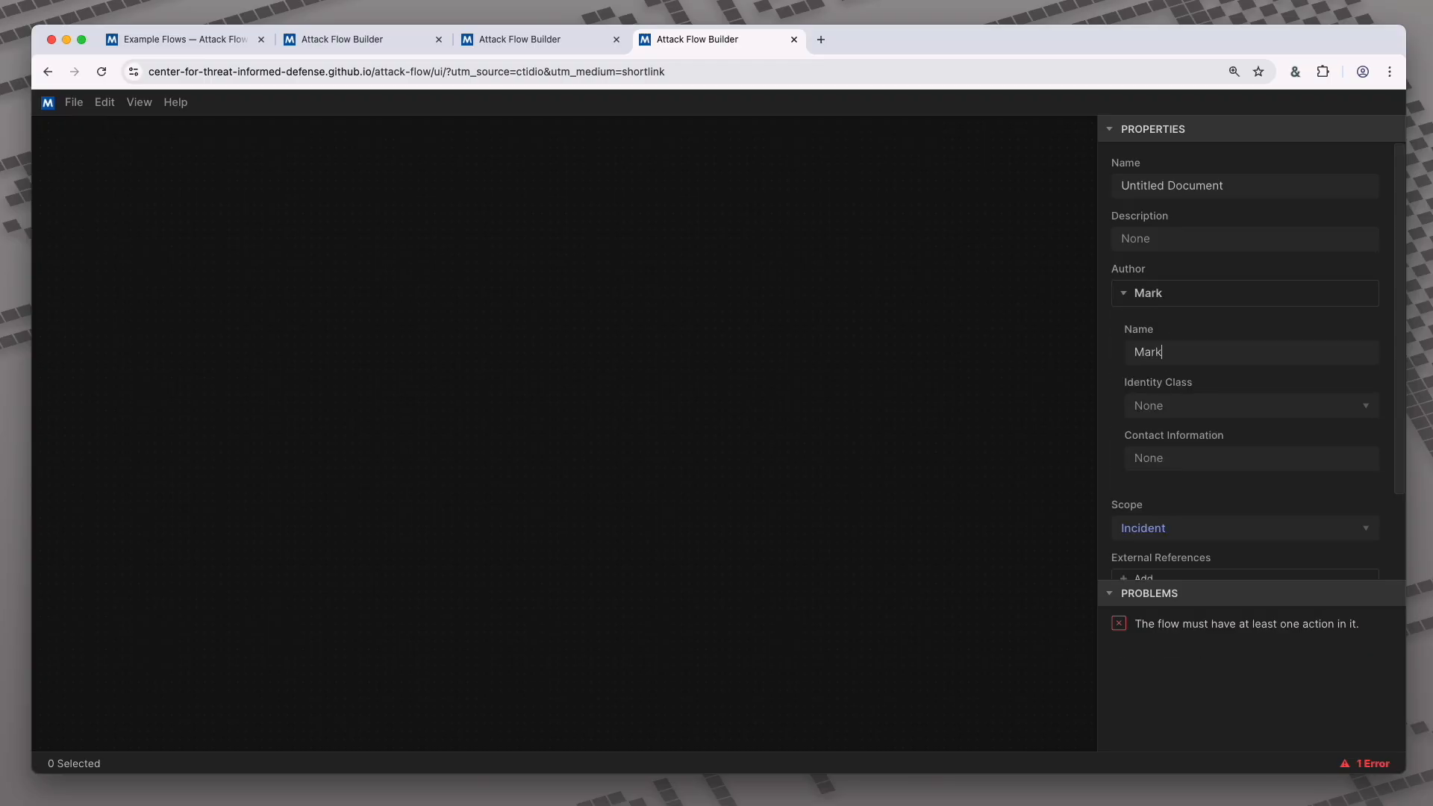
{"action": "left_click", "coordinate": [1172, 412]}
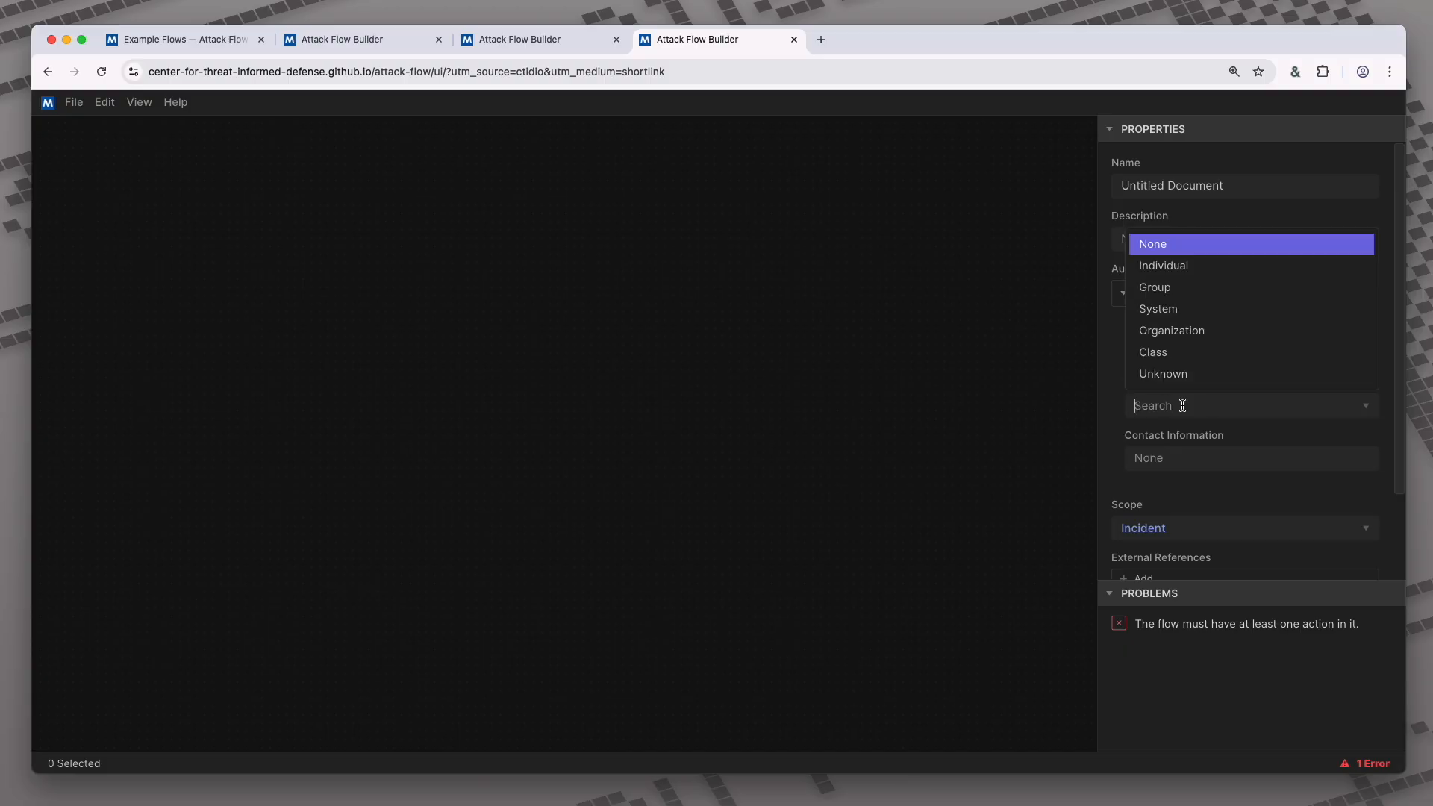
{"action": "left_click", "coordinate": [1175, 276]}
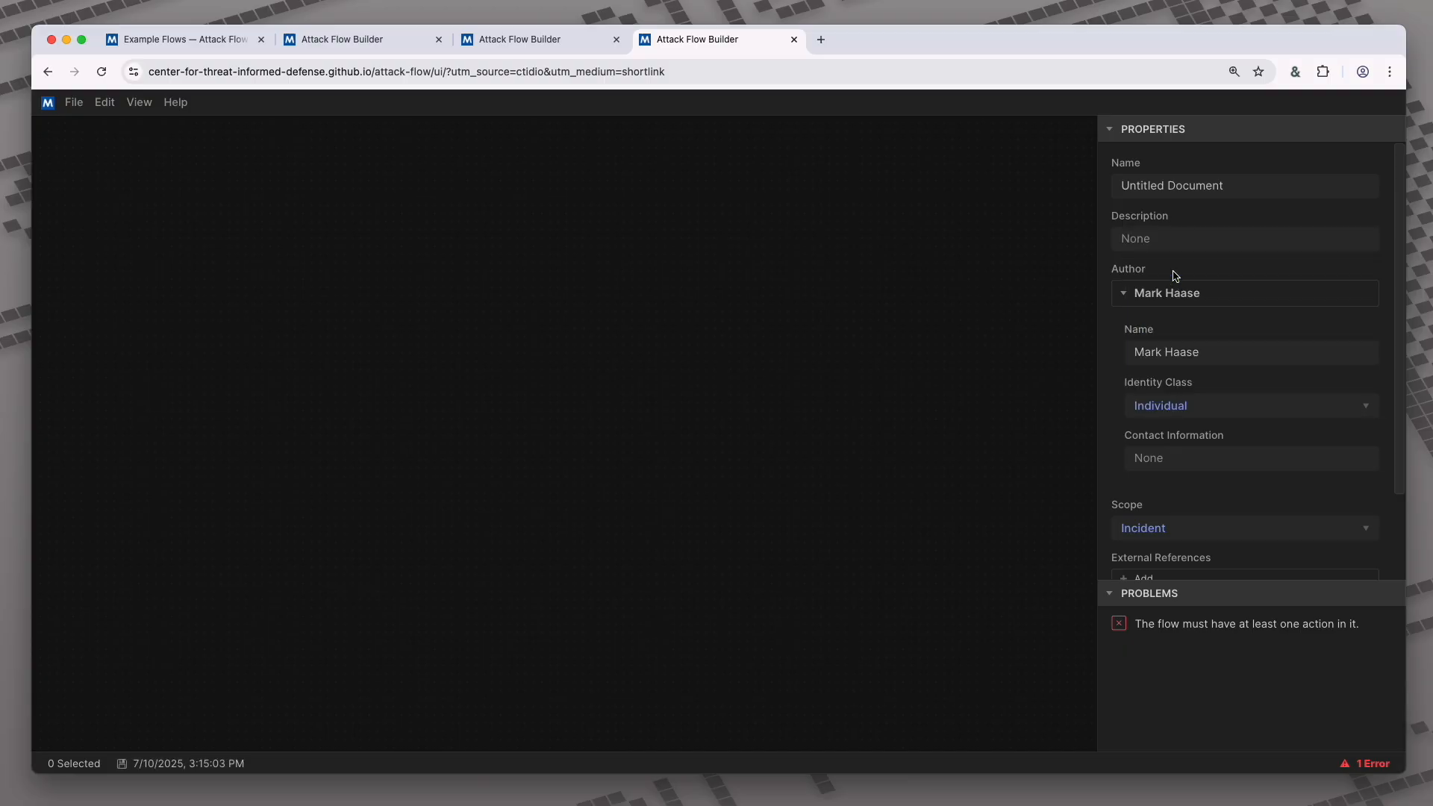
{"action": "left_click", "coordinate": [1173, 457]}
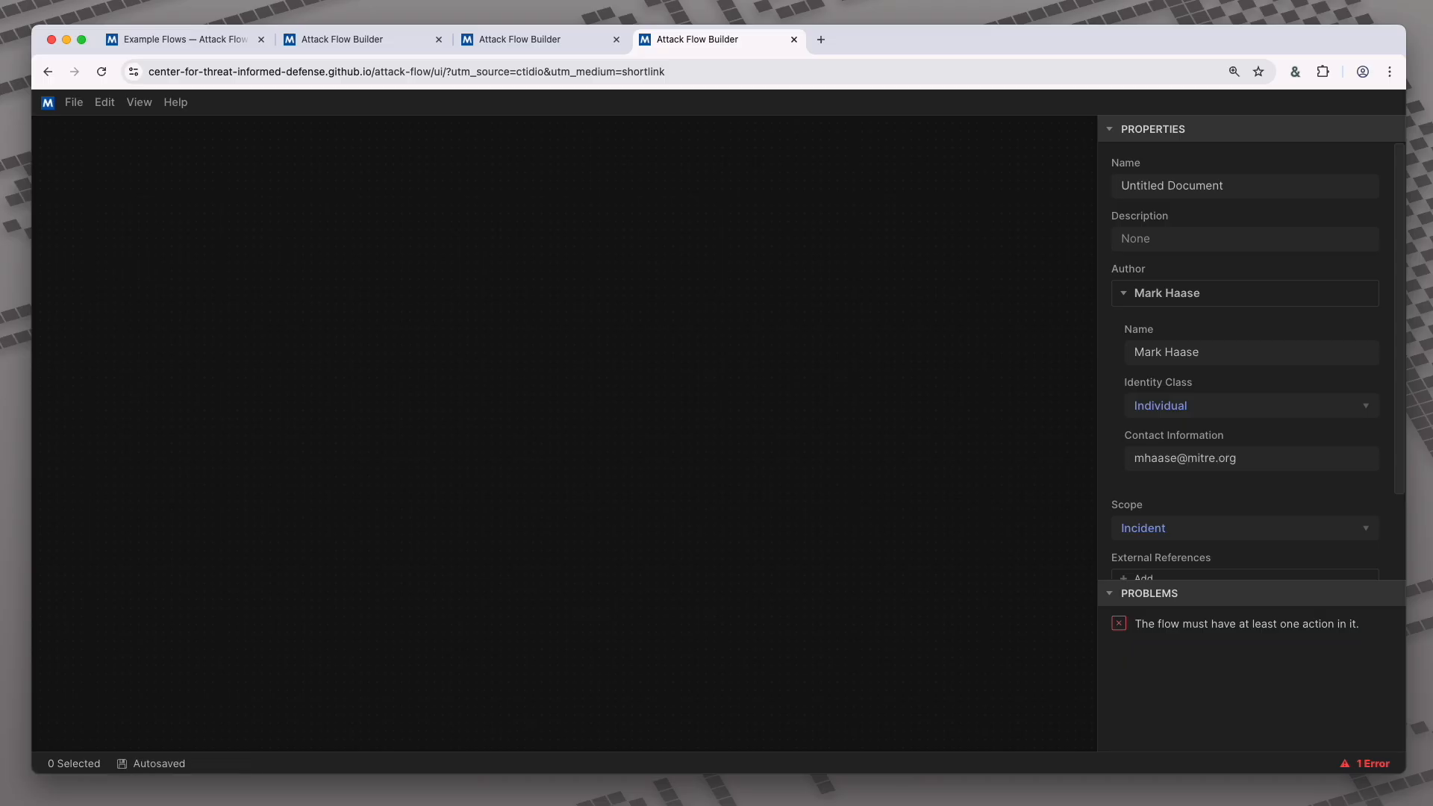
{"action": "left_click", "coordinate": [1130, 295]}
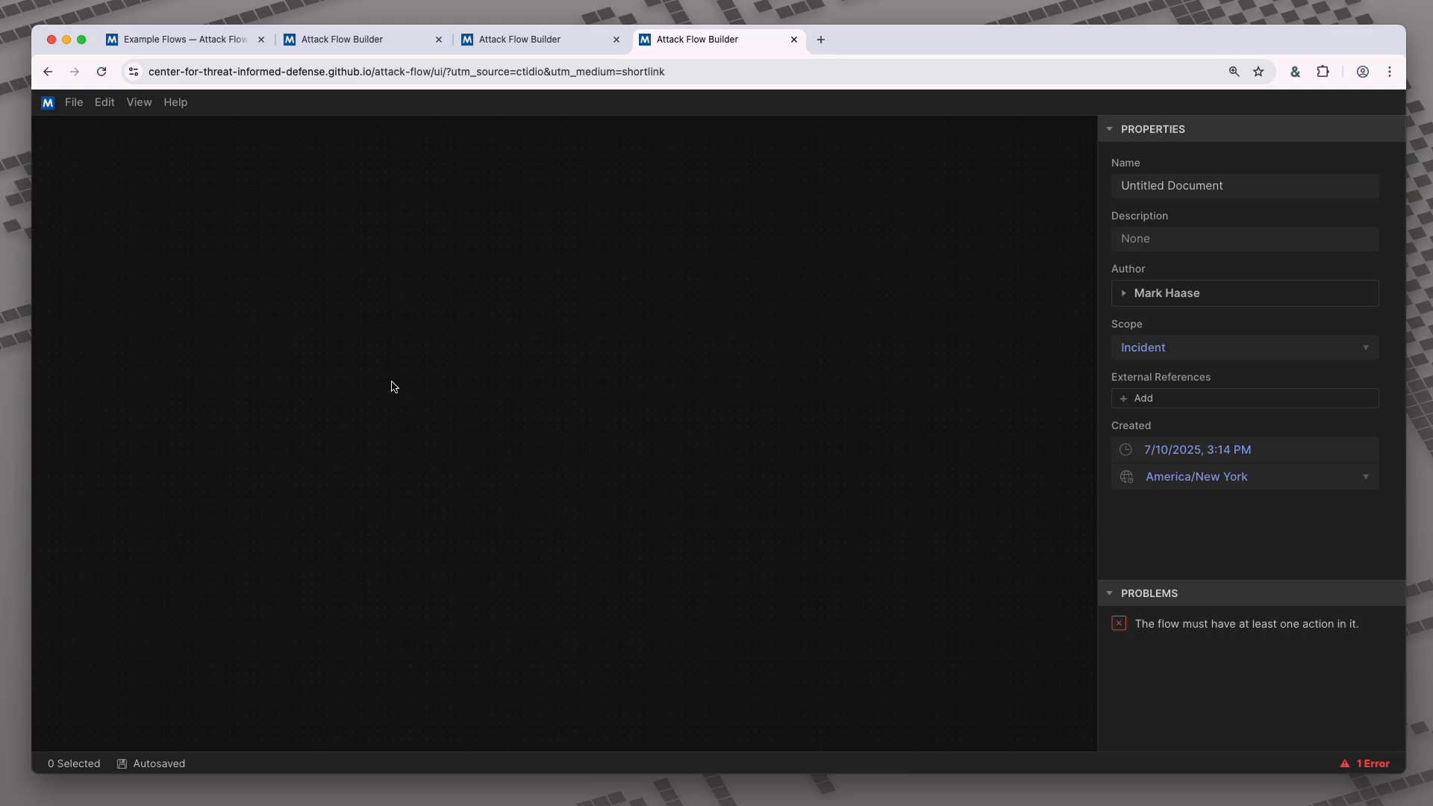
- Add an Action node via Create > Attack Flow > Action and name it 'My Action'
{"action": "right_click", "coordinate": [356, 336]}
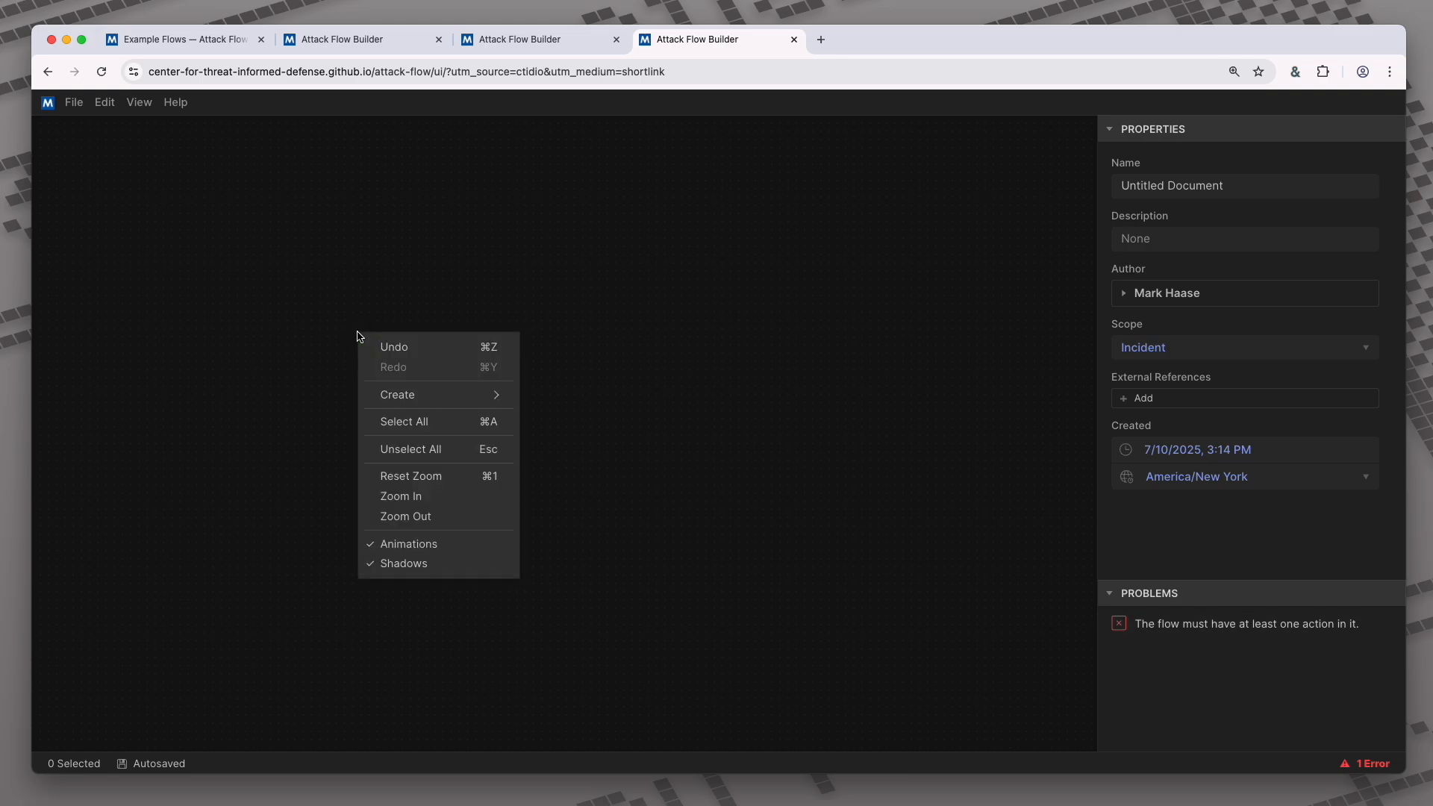
{"action": "mouse_move", "coordinate": [460, 403]}
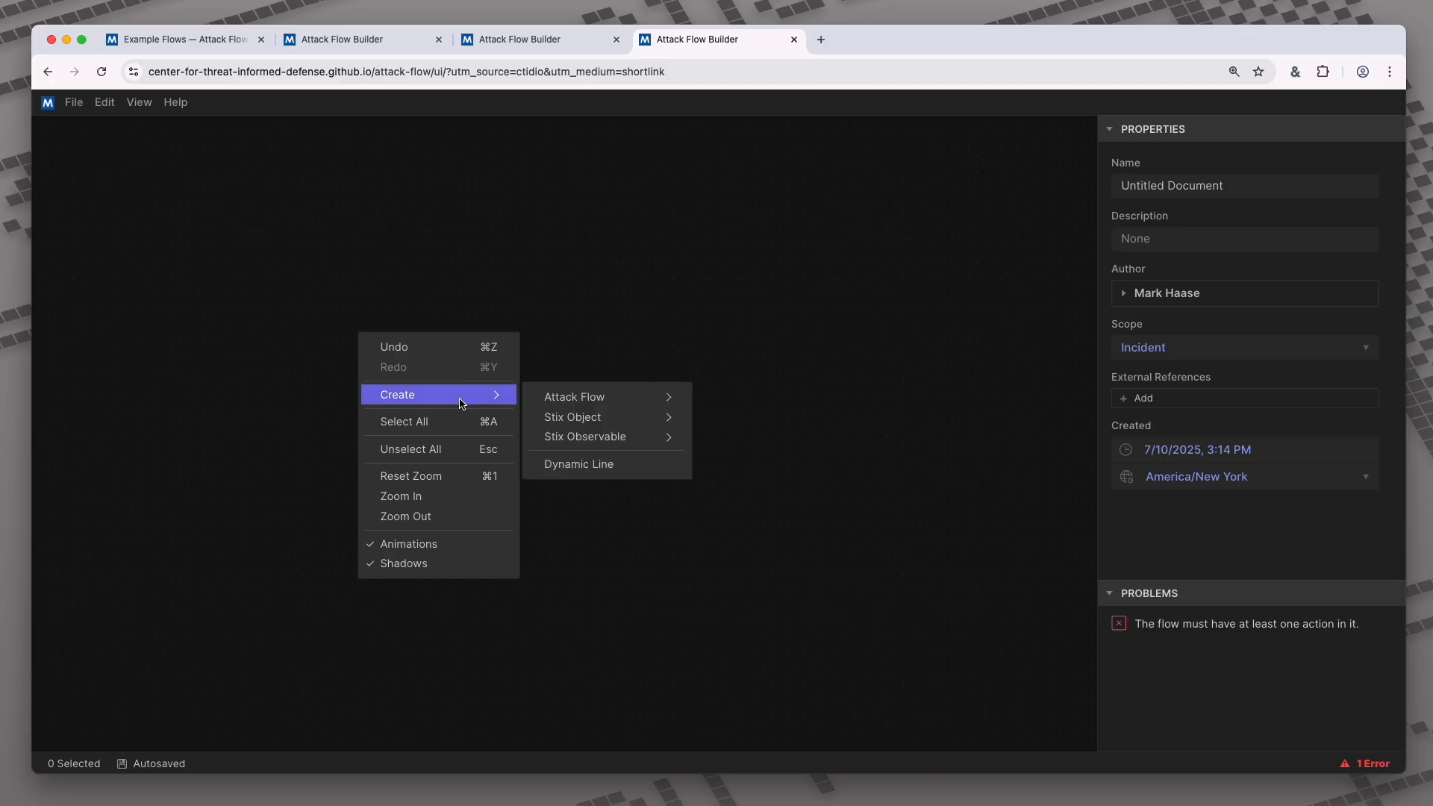
{"action": "mouse_move", "coordinate": [646, 396]}
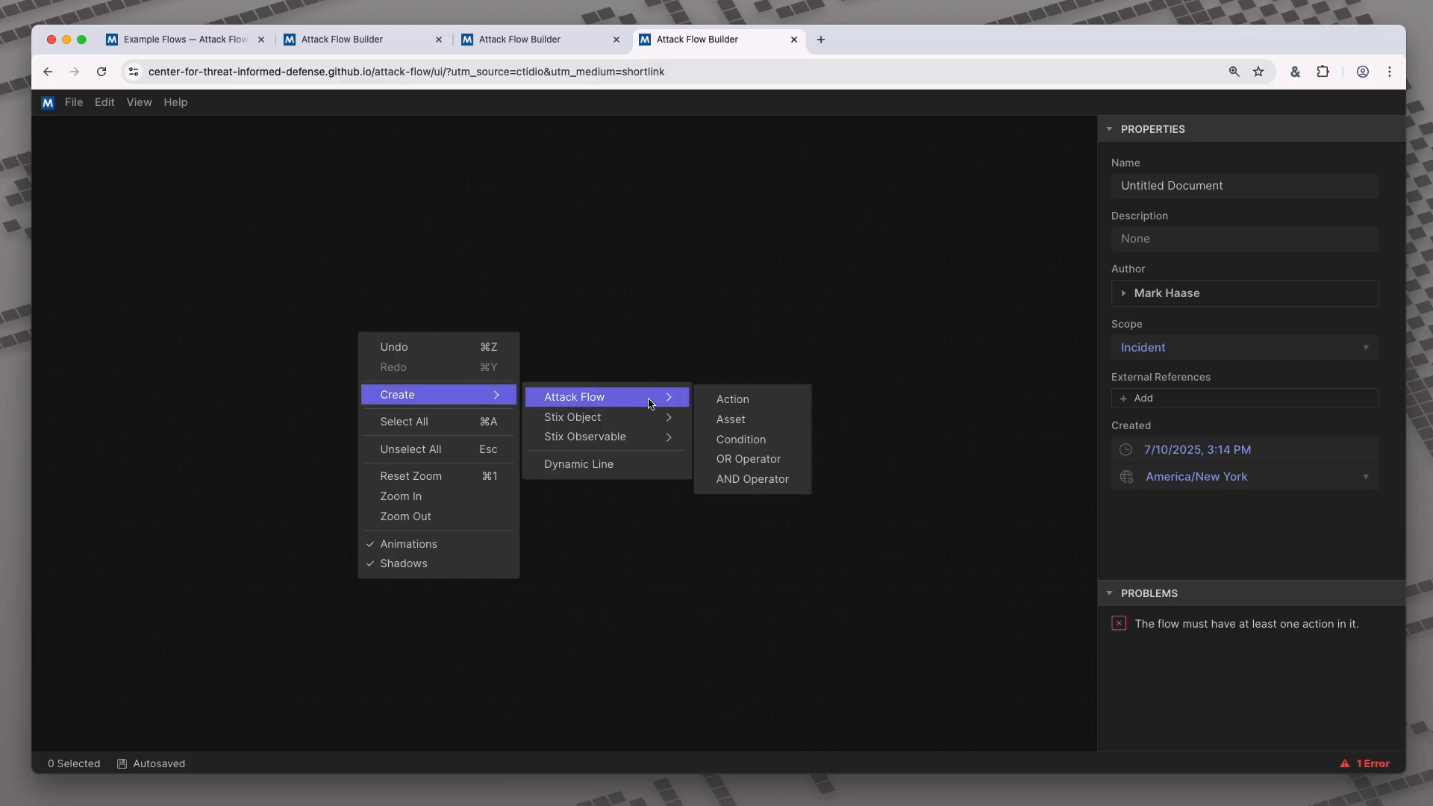
{"action": "left_click", "coordinate": [724, 405]}
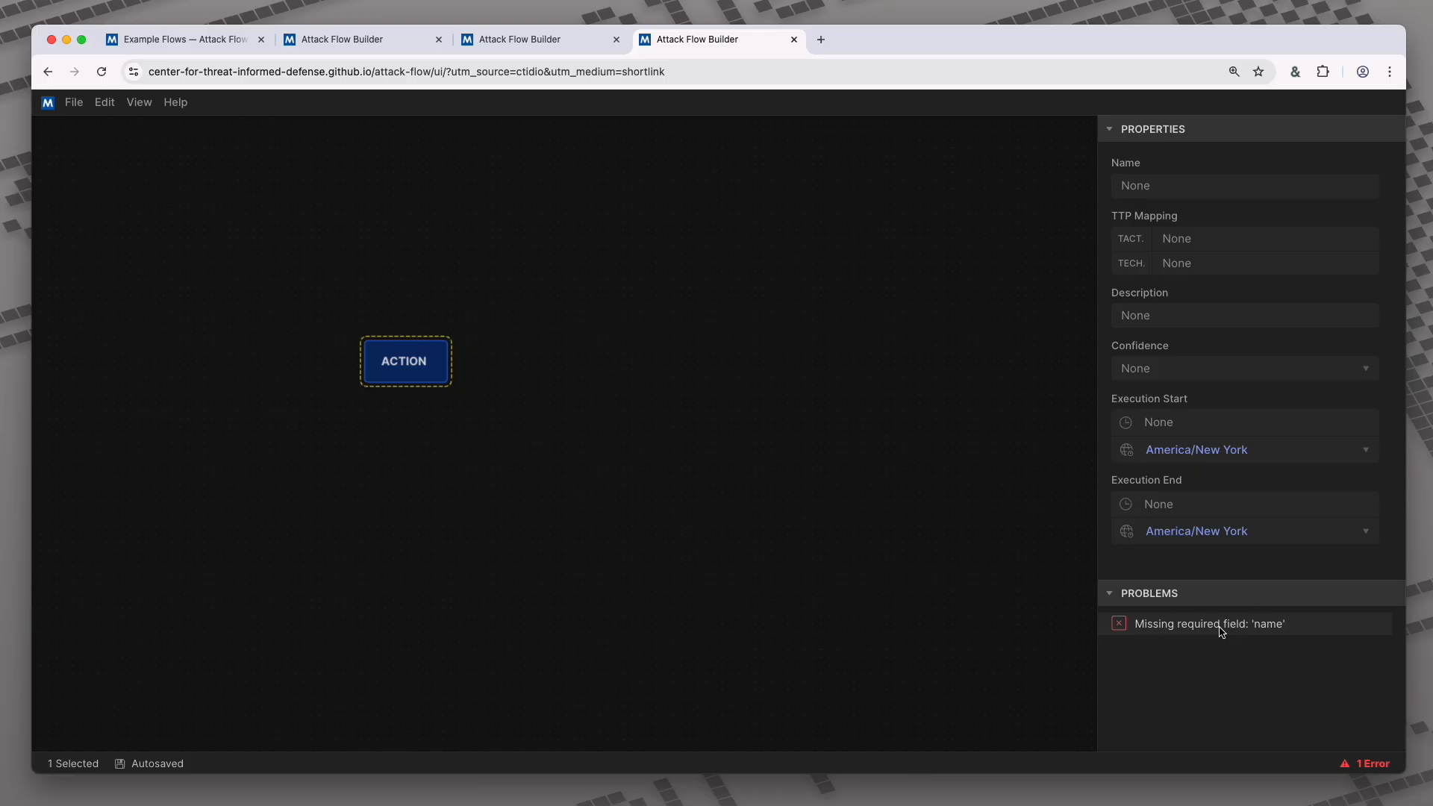
{"action": "left_click", "coordinate": [1221, 631]}
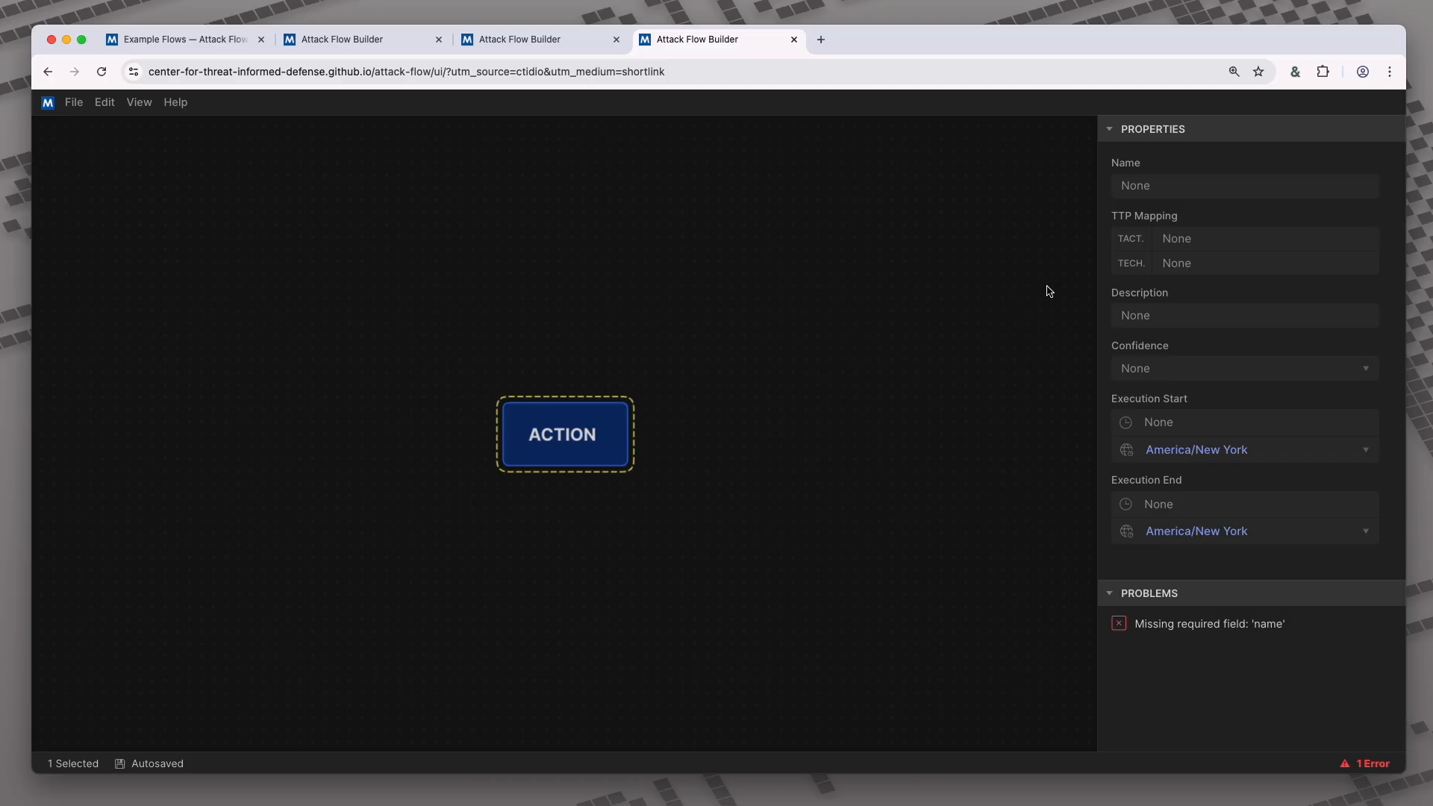
{"action": "left_click", "coordinate": [1141, 192]}
{"action": "type", "text": "My Action"}
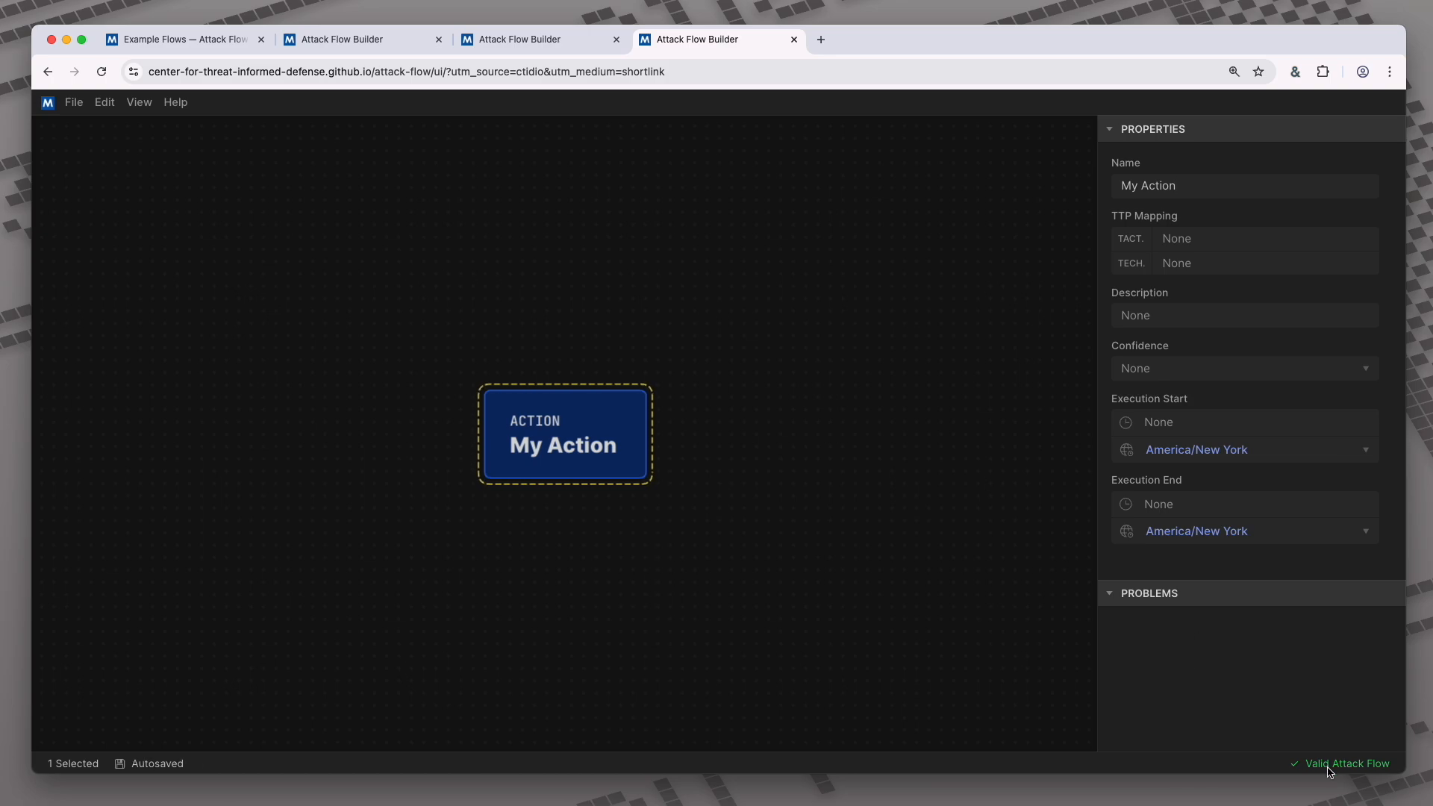
- Add another Action named 'My Other Action' and drag it below-right of My Action
{"action": "left_click", "coordinate": [722, 465]}
{"action": "right_click", "coordinate": [722, 465]}
{"action": "mouse_move", "coordinate": [802, 524]}
{"action": "mouse_move", "coordinate": [967, 528]}
{"action": "left_click", "coordinate": [1093, 537]}
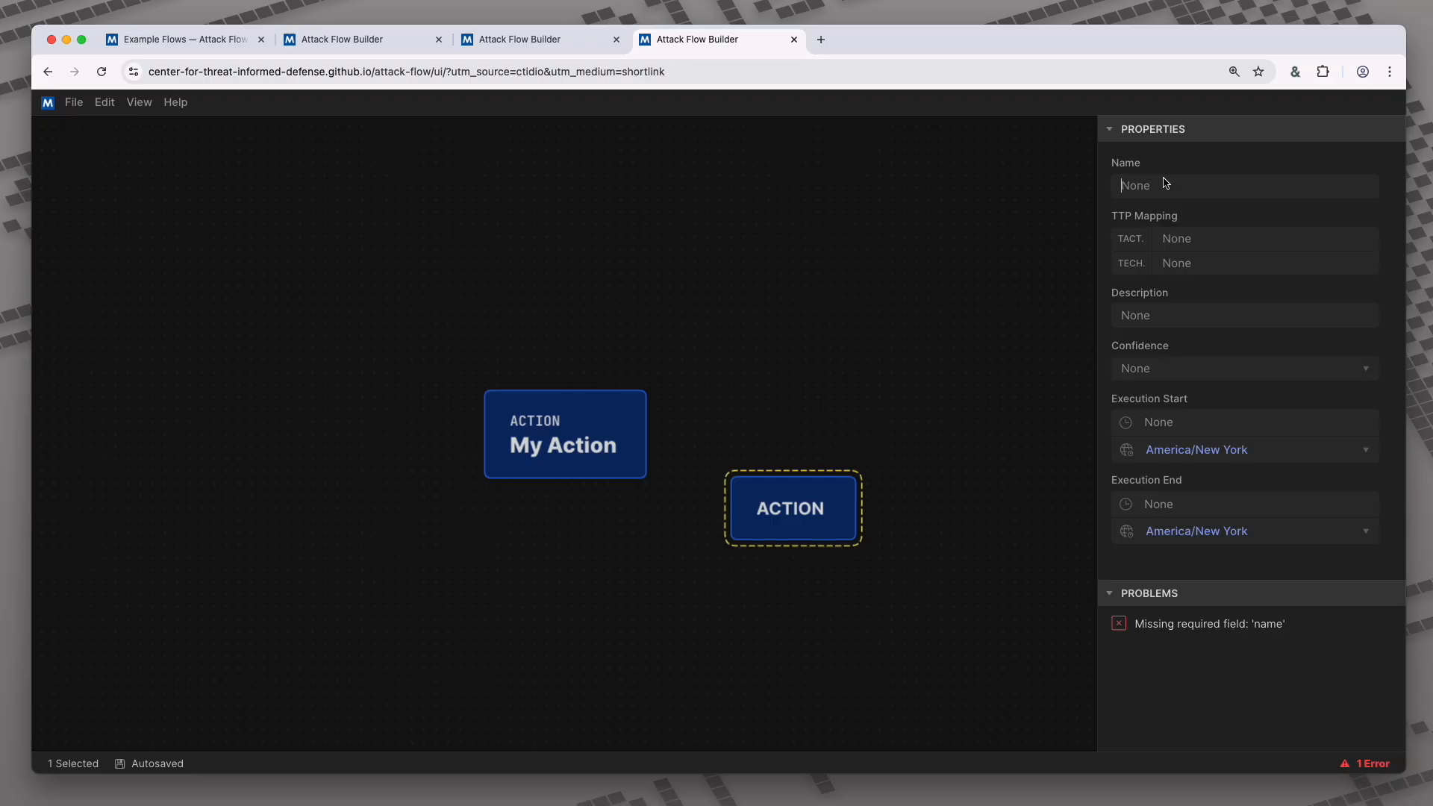
{"action": "type", "text": "My Other Action"}
{"action": "left_click", "coordinate": [924, 358]}
{"action": "left_click_drag", "start_coordinate": [866, 509], "coordinate": [945, 531]}
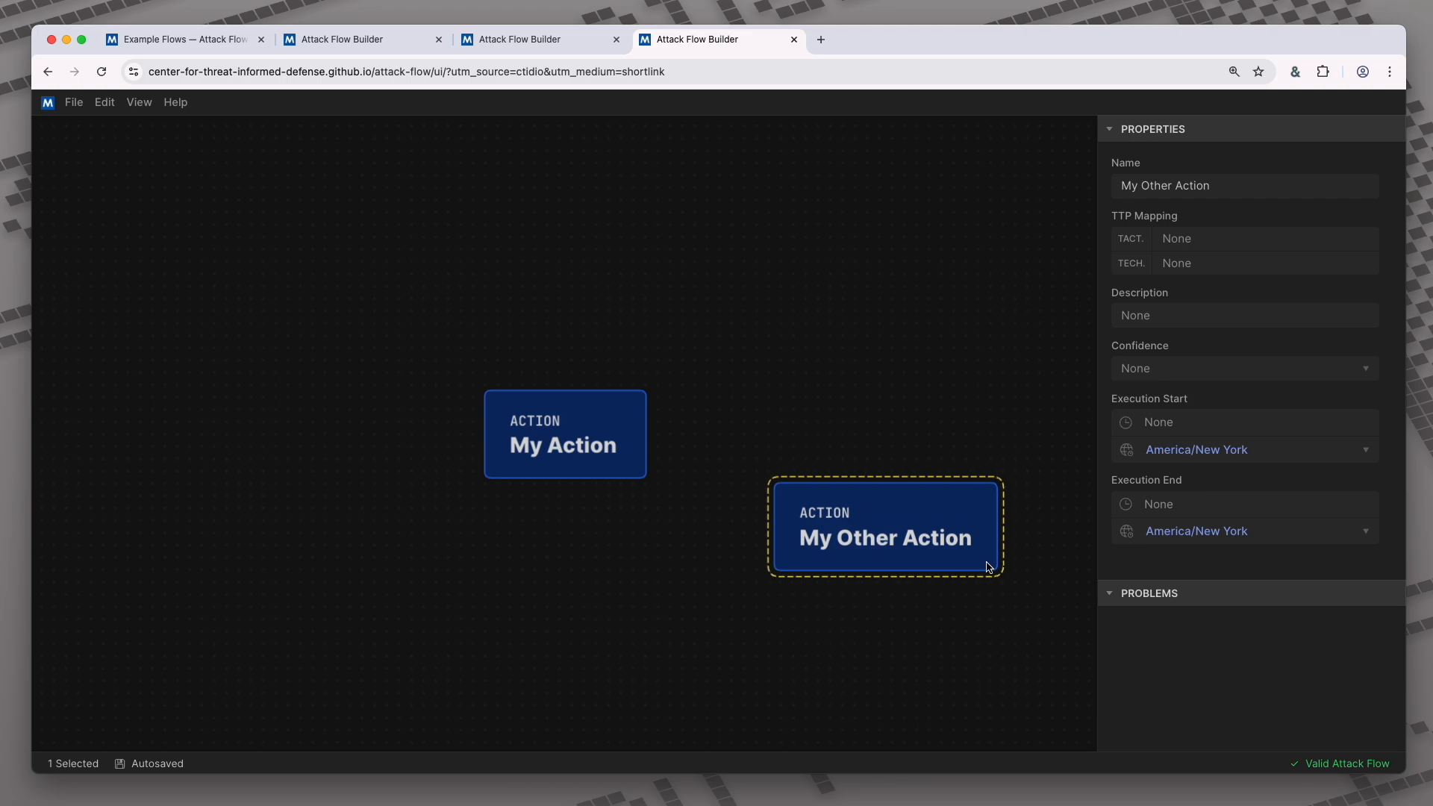
- Draw an arrow from My Action to My Other Action
{"action": "left_click", "coordinate": [690, 479]}
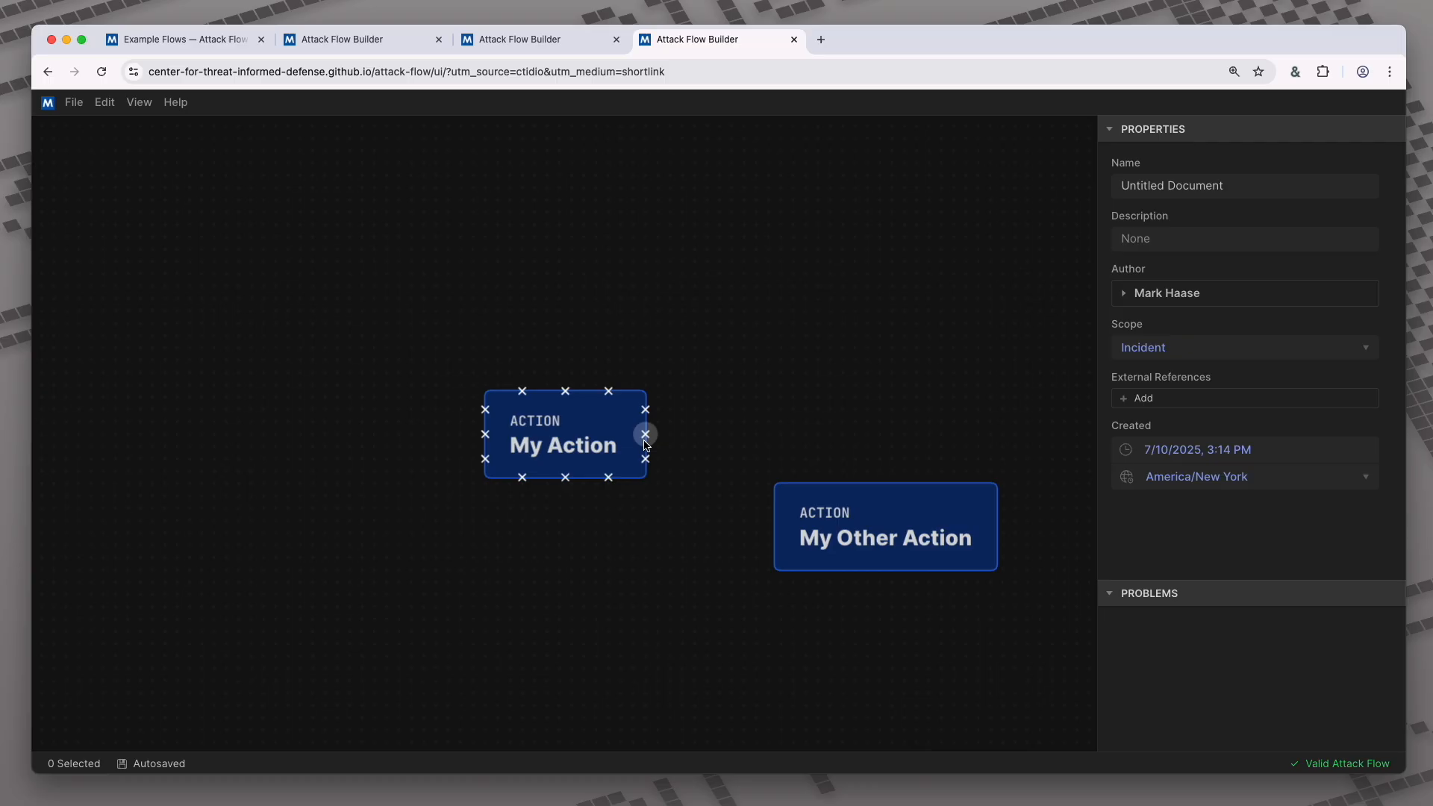
{"action": "left_click_drag", "start_coordinate": [645, 434], "coordinate": [774, 531]}
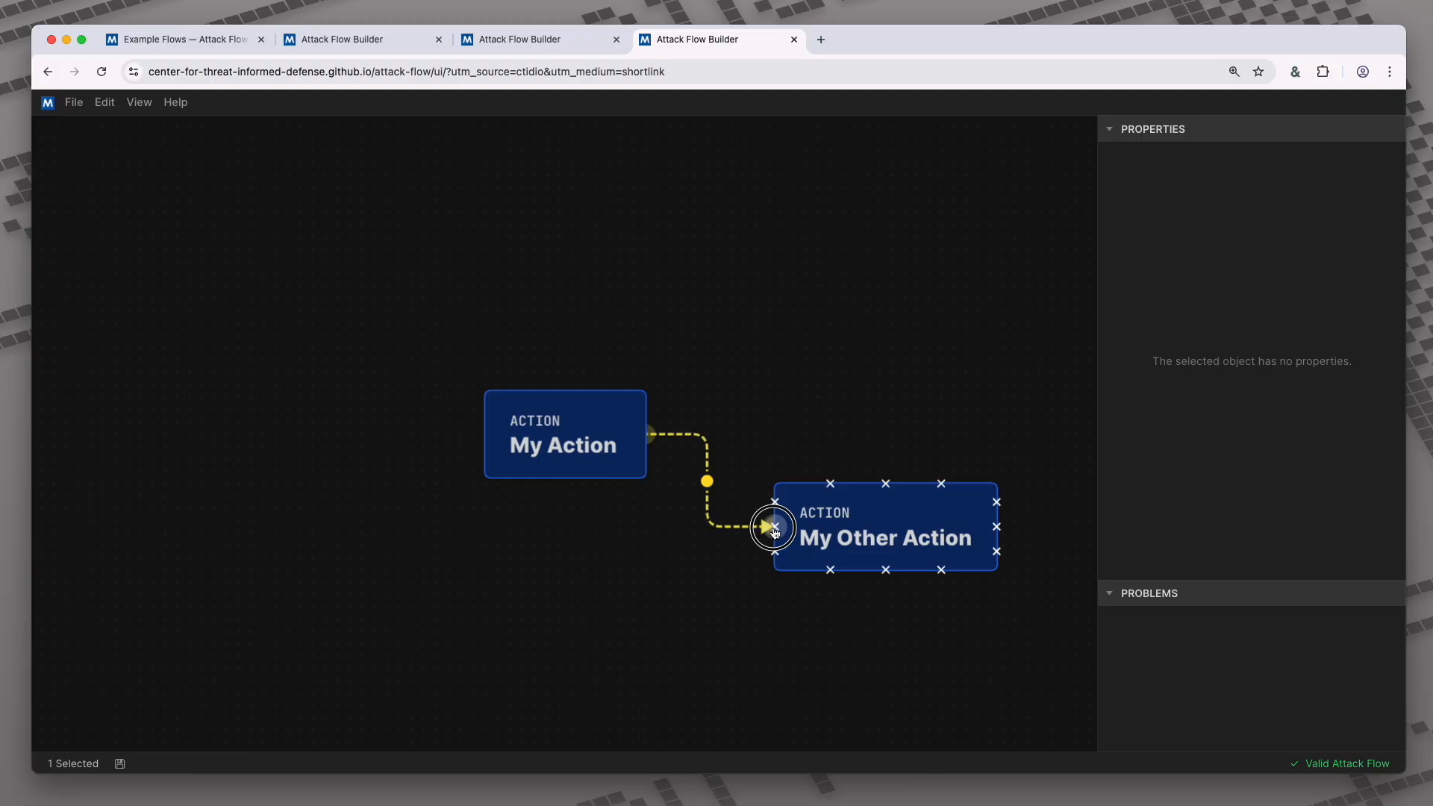
{"action": "left_click", "coordinate": [749, 586]}
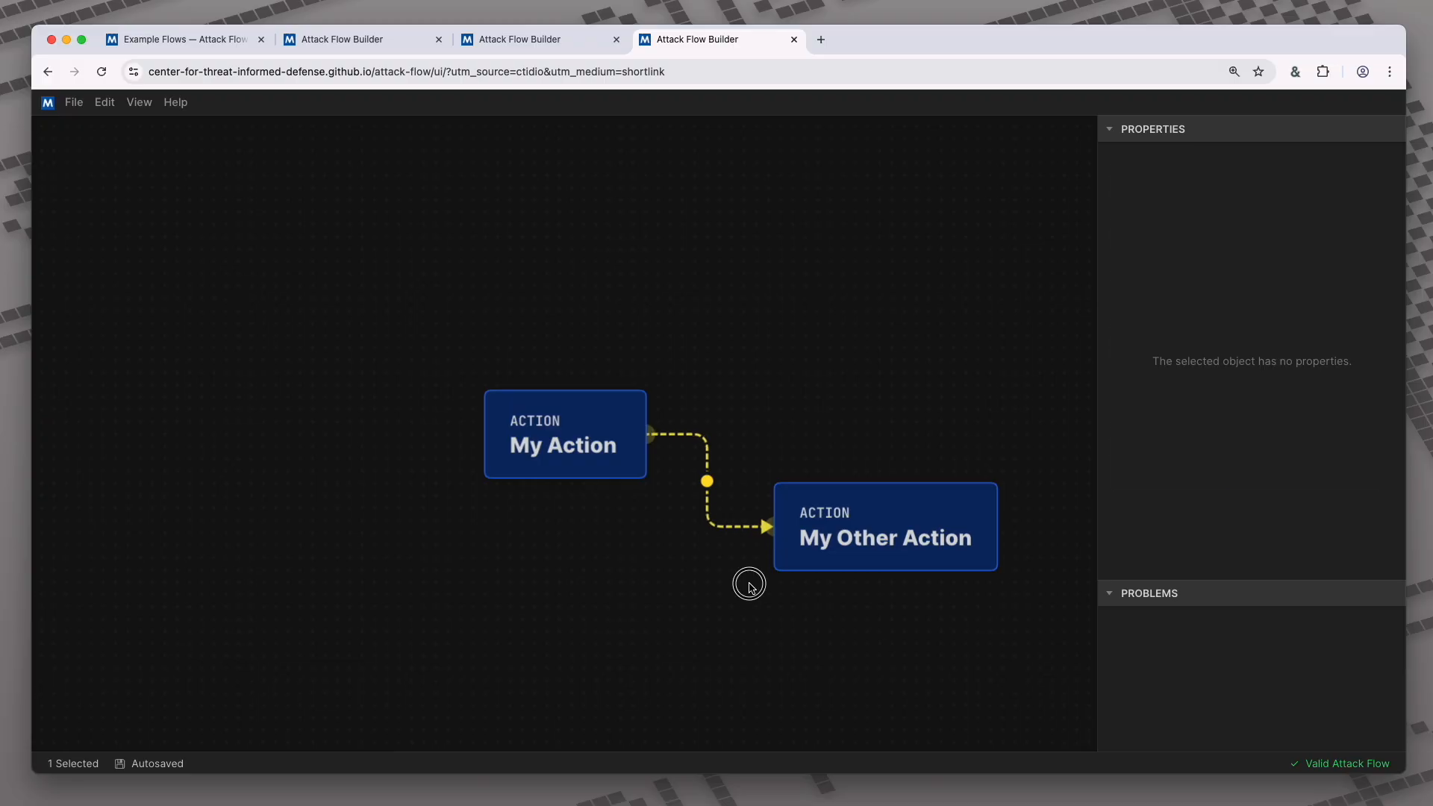
- Tidy the layout: move My Action up-left and My Other Action slightly lower-left
{"action": "mouse_move", "coordinate": [482, 435]}
{"action": "left_click_drag", "start_coordinate": [544, 441], "coordinate": [469, 410]}
{"action": "left_click", "coordinate": [829, 515]}
{"action": "left_click_drag", "start_coordinate": [829, 515], "coordinate": [806, 547]}
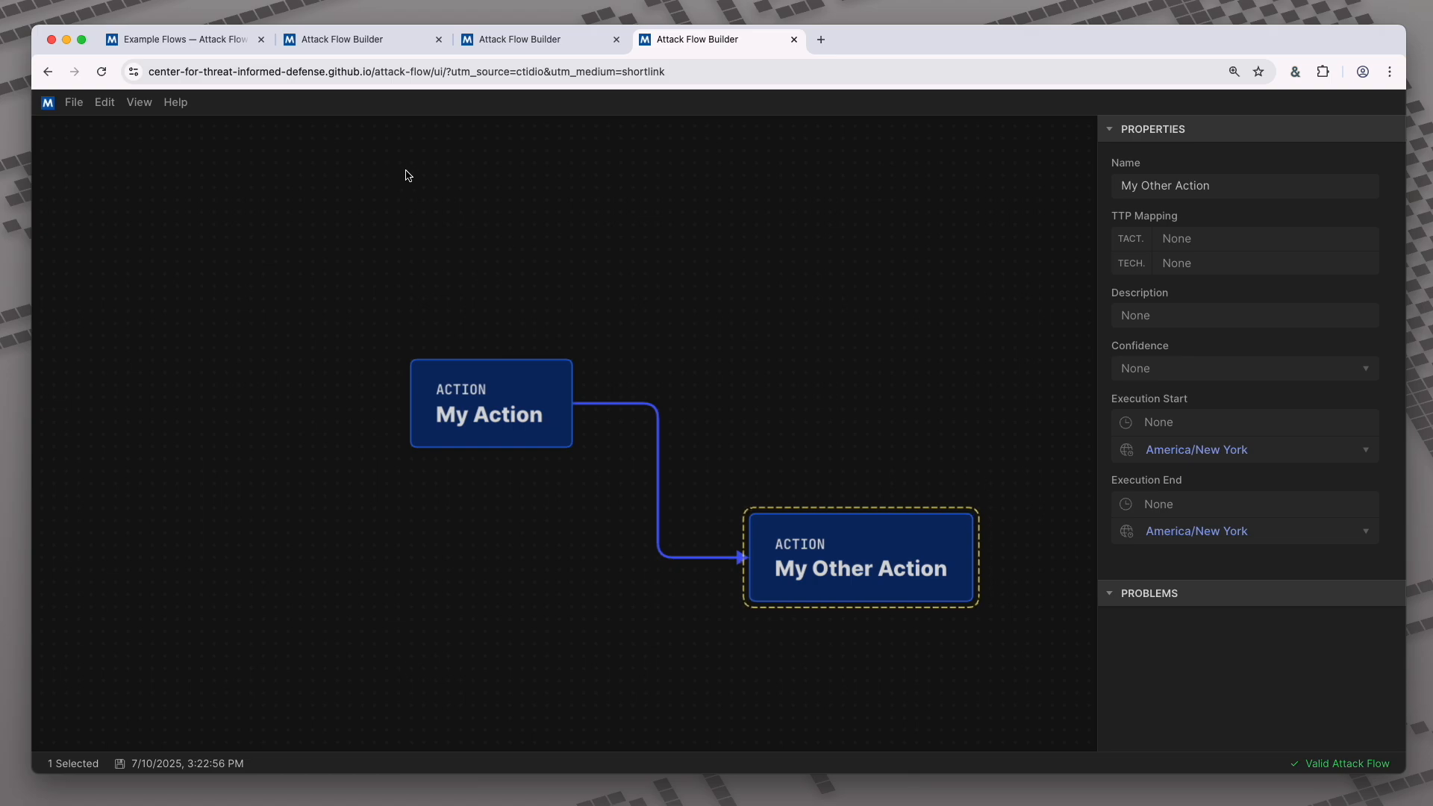
{"action": "left_click", "coordinate": [388, 46]}
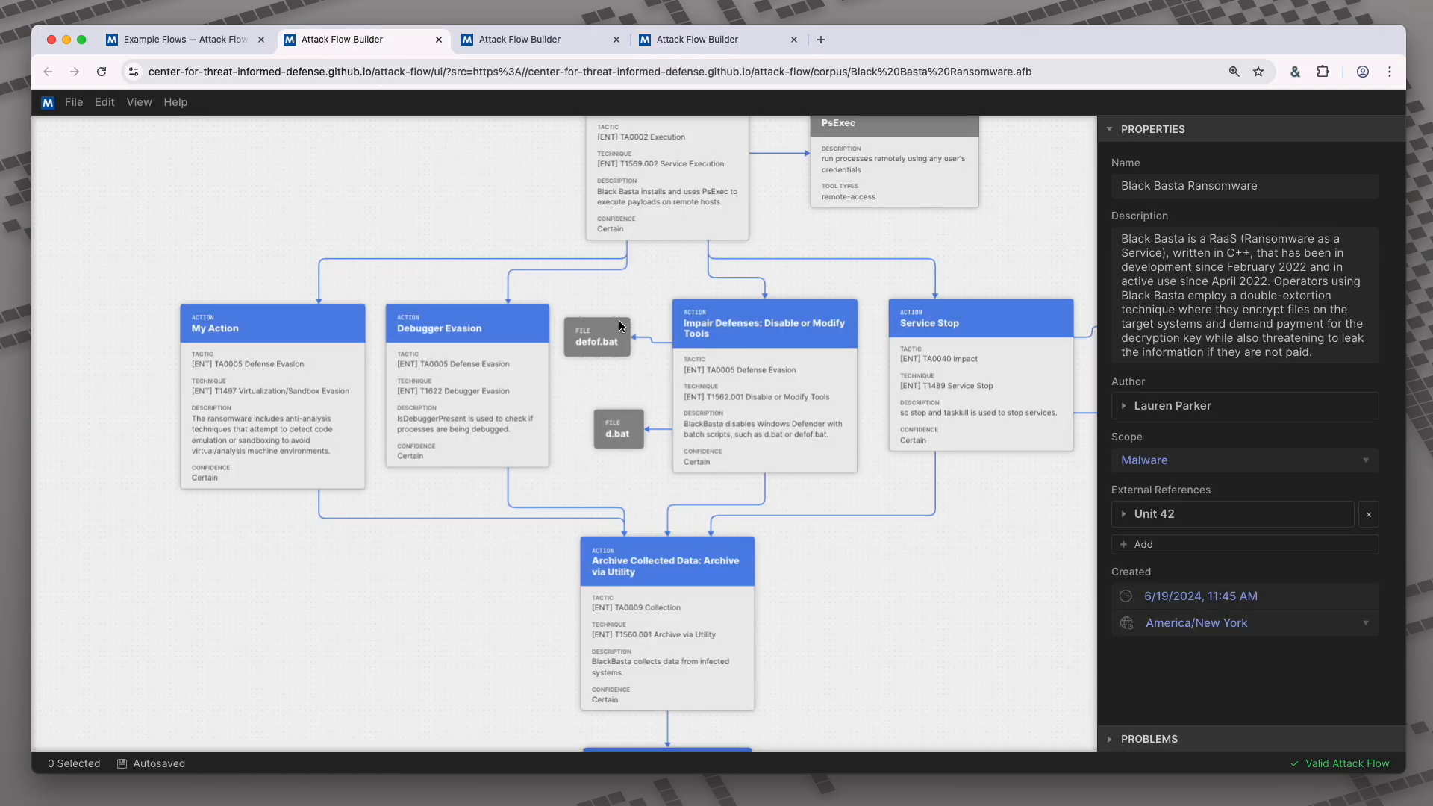
- In the Black Basta flow, copy Impair Defenses together with defof.bat and d.bat
{"action": "left_click_drag", "start_coordinate": [582, 303], "coordinate": [705, 432]}
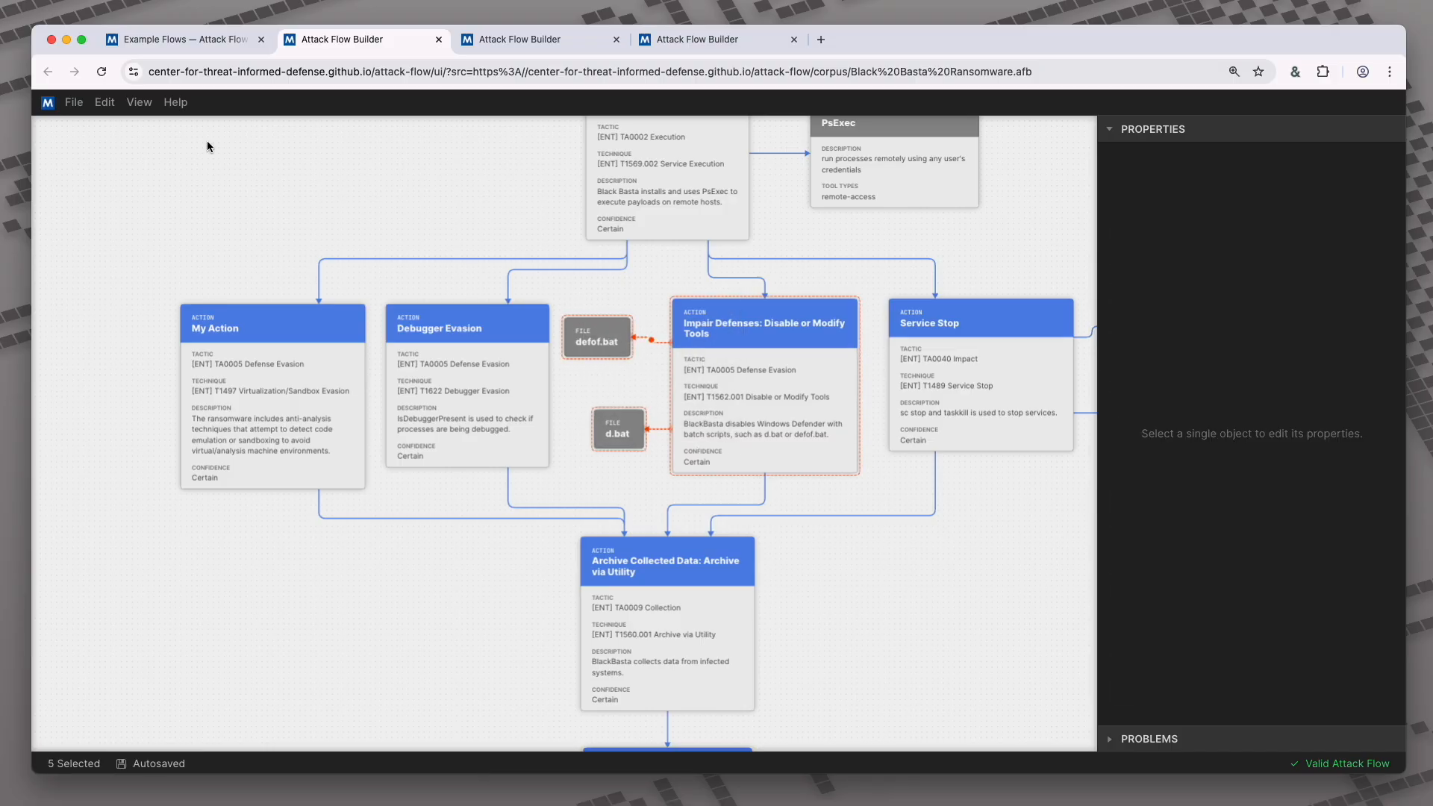
{"action": "left_click", "coordinate": [104, 102]}
{"action": "left_click", "coordinate": [176, 191]}
- Paste the group into the new flow, move it left, and link My Action to Impair Defenses
{"action": "left_click", "coordinate": [675, 39]}
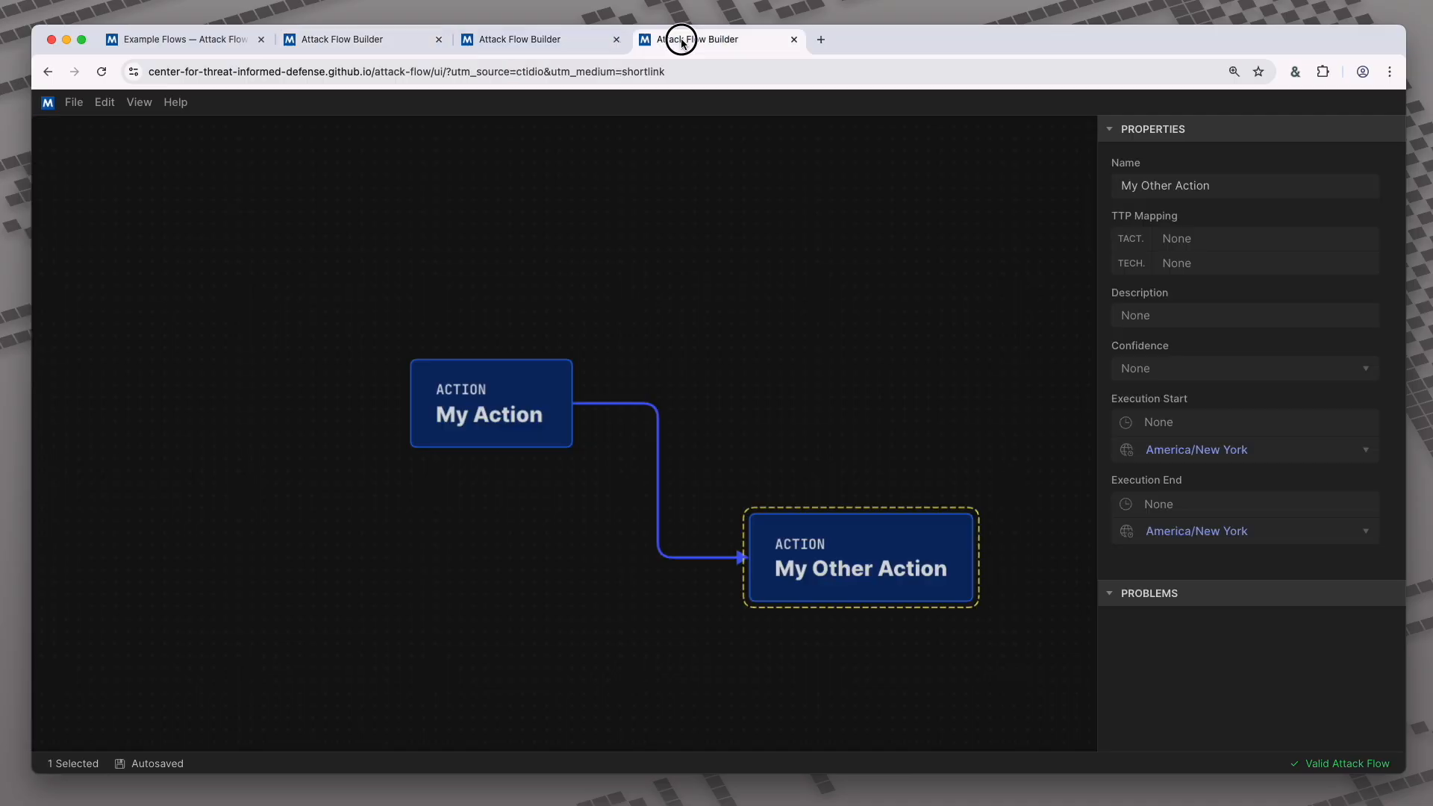
{"action": "left_click", "coordinate": [105, 102]}
{"action": "mouse_move", "coordinate": [161, 341]}
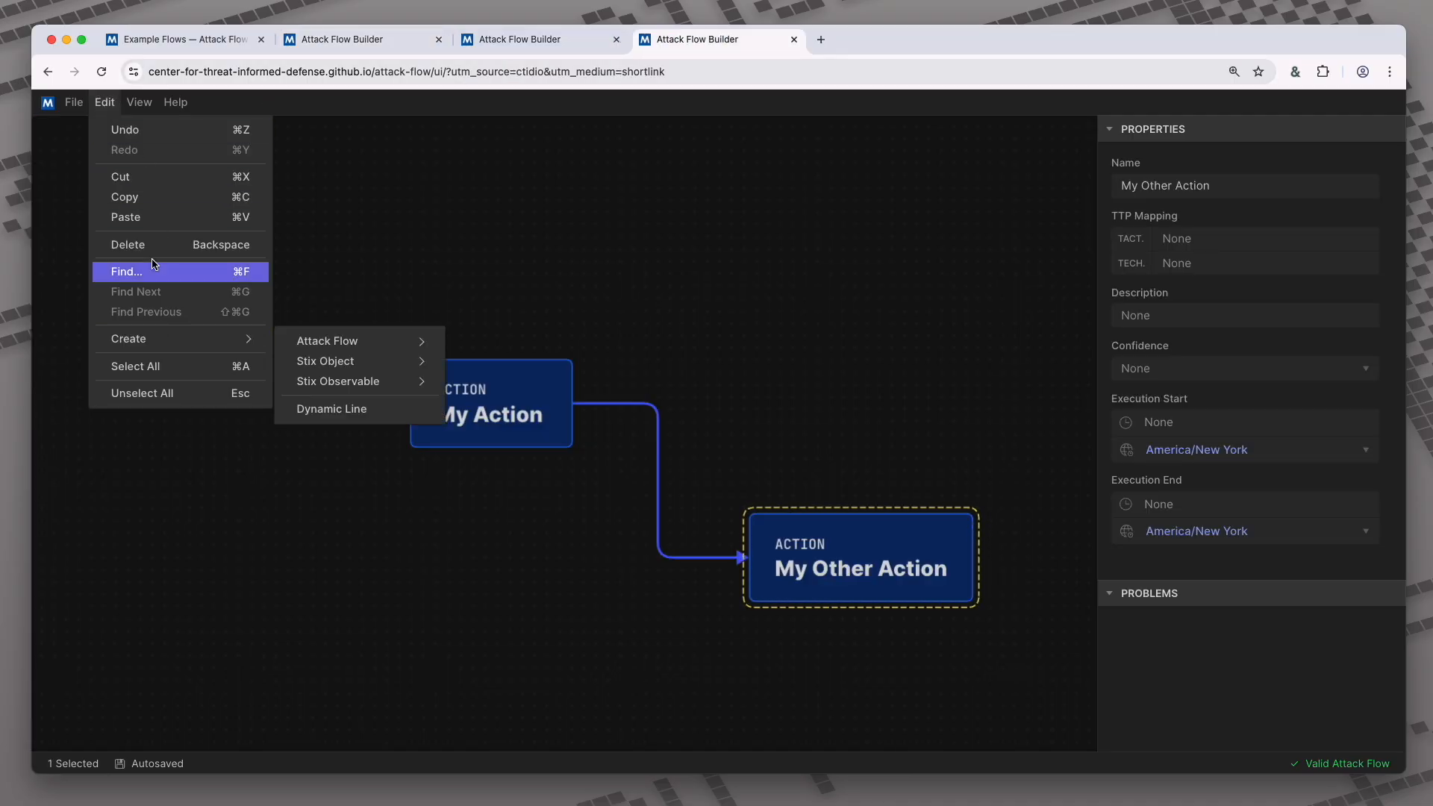
{"action": "left_click", "coordinate": [153, 218]}
{"action": "scroll", "coordinate": [634, 311], "scroll_direction": "down", "scroll_amount": 5}
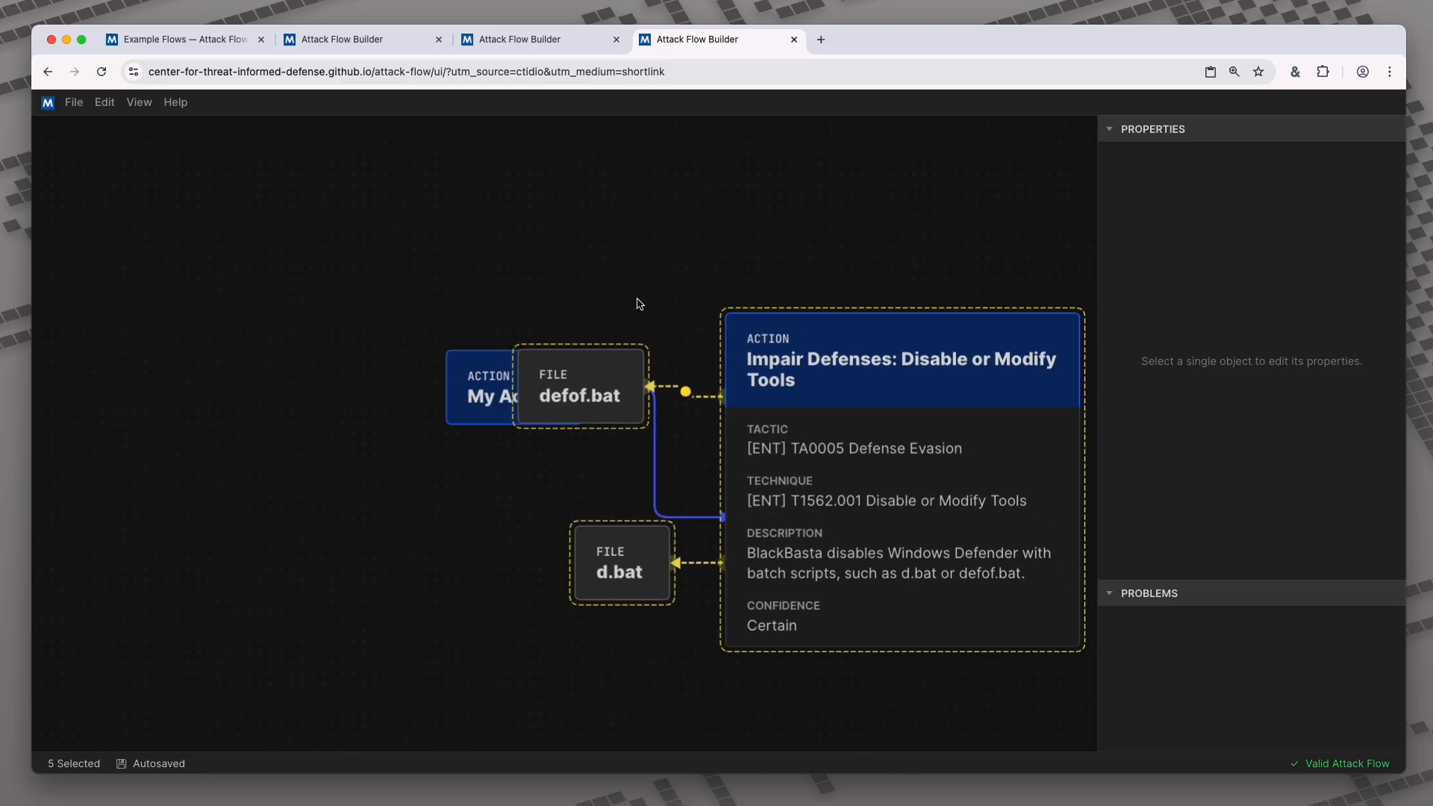
{"action": "left_click_drag", "start_coordinate": [784, 394], "coordinate": [432, 559]}
{"action": "left_click", "coordinate": [455, 425]}
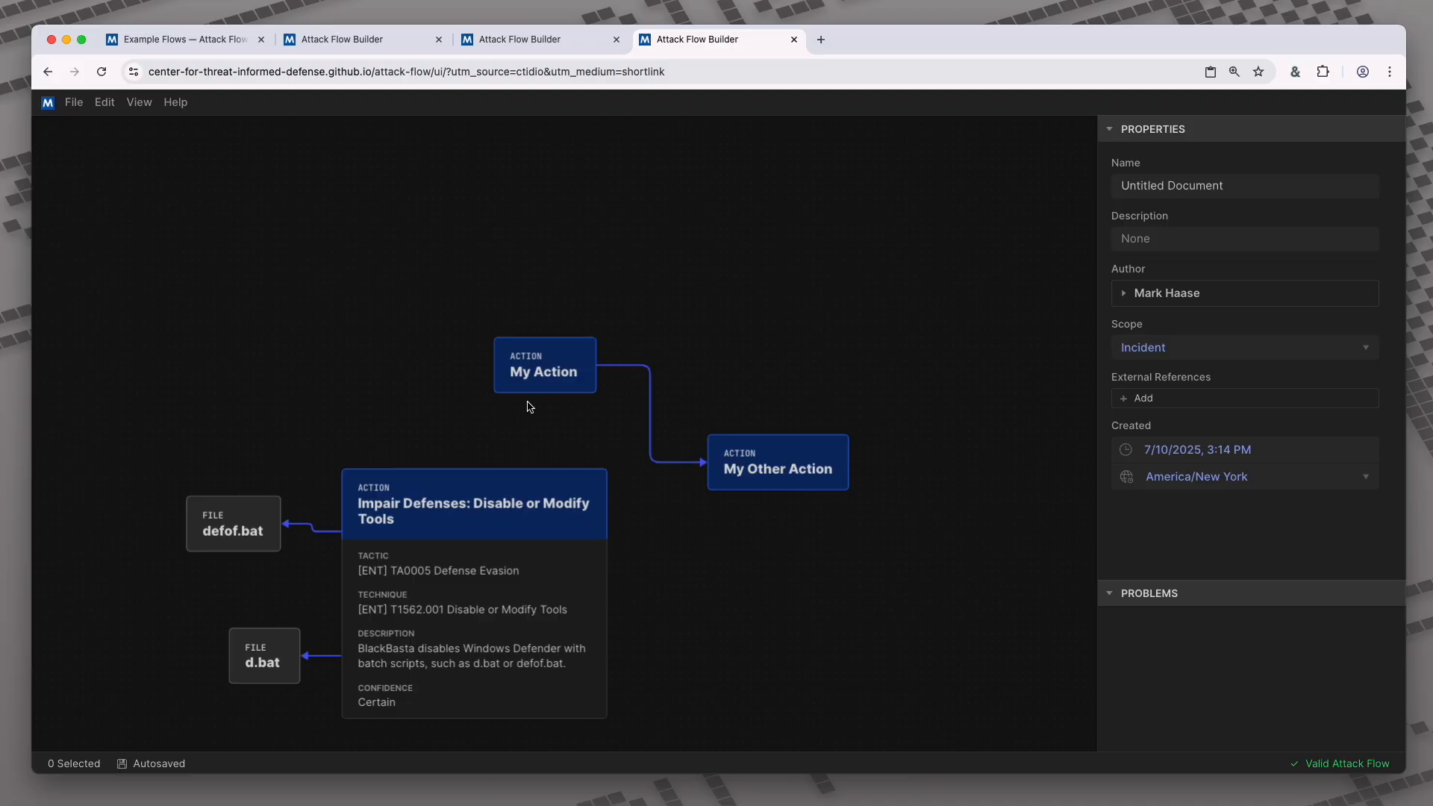
{"action": "left_click_drag", "start_coordinate": [544, 394], "coordinate": [486, 472]}
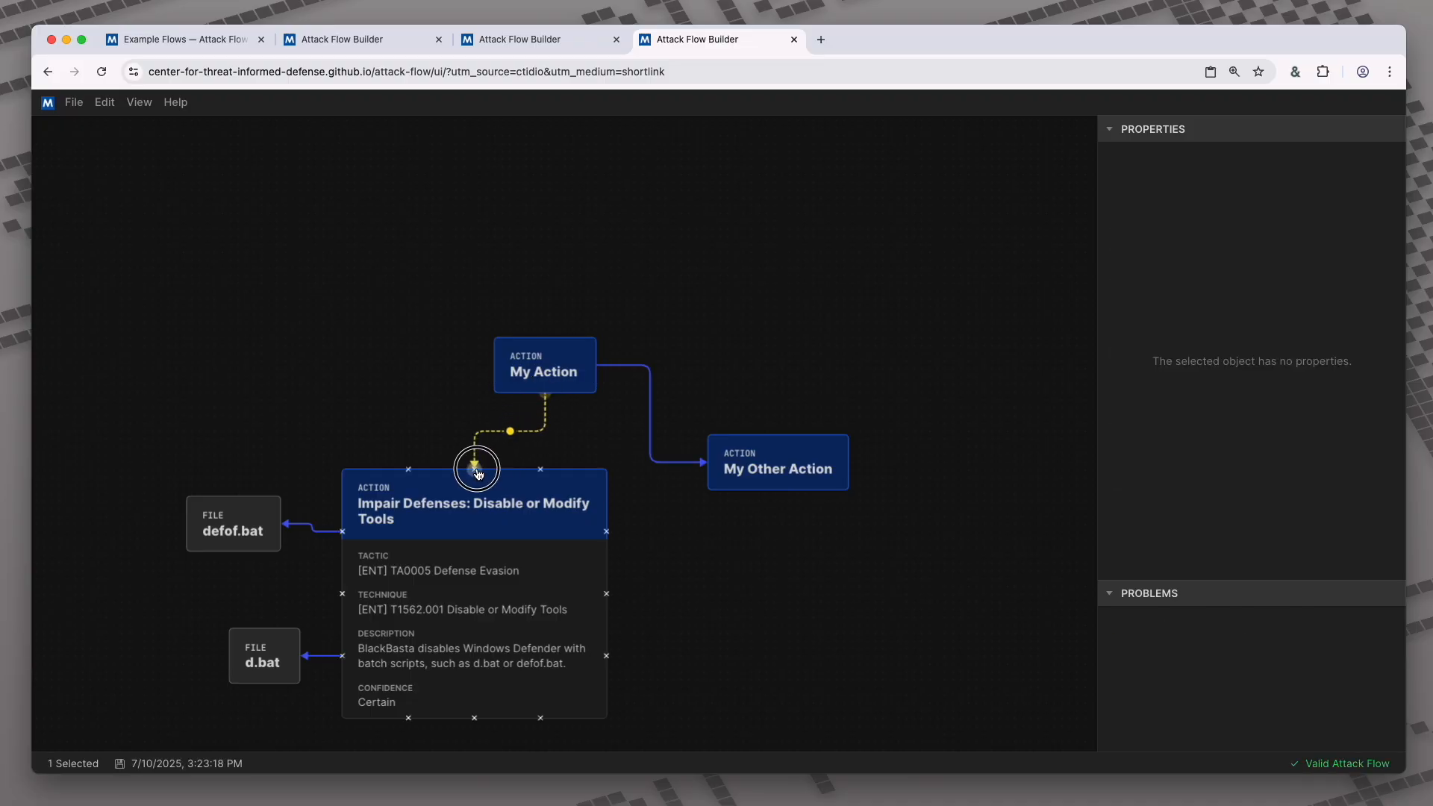
{"action": "left_click", "coordinate": [683, 536]}
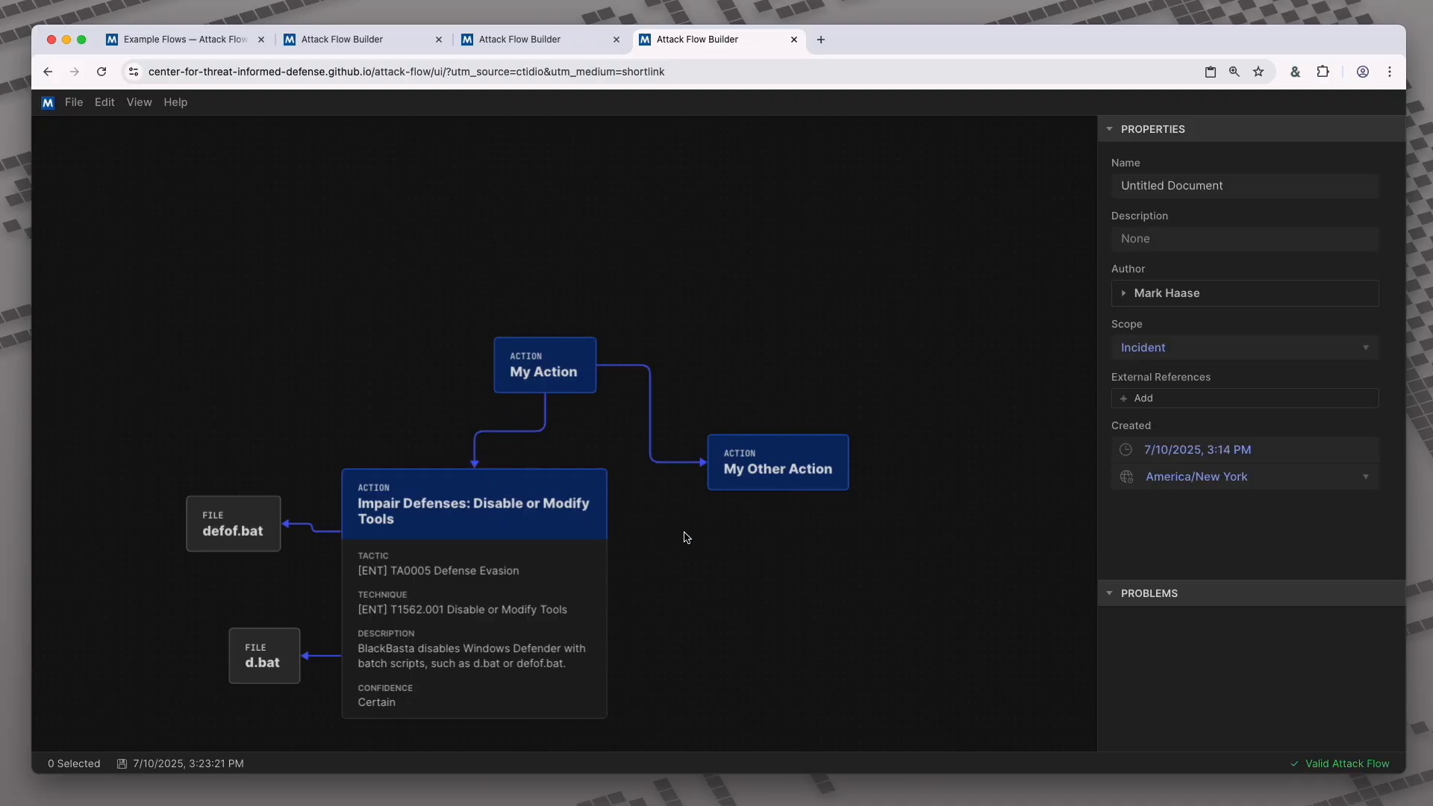